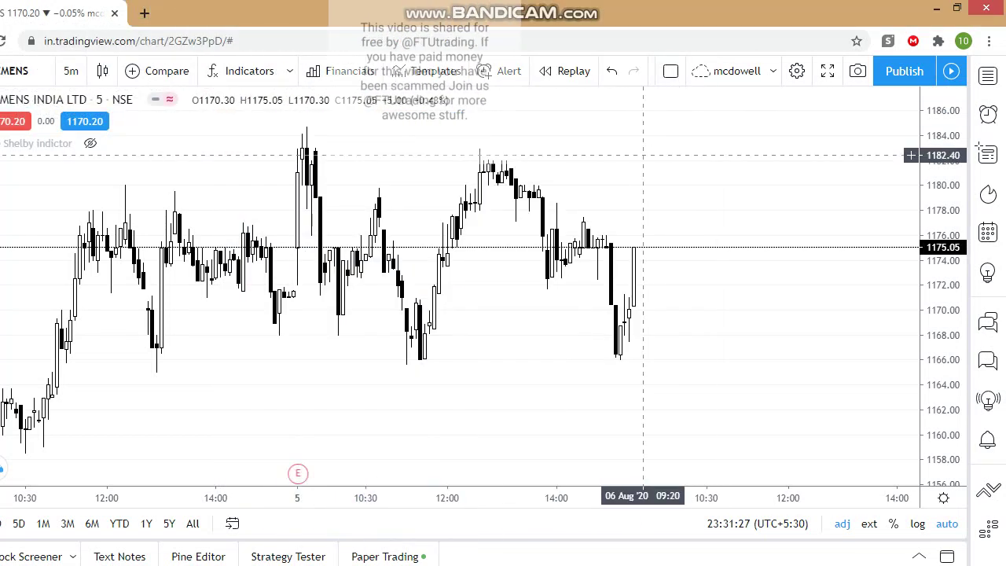
Step: Show the hidden Shelby indictor on the SIEMENS 5-minute chart and frame the 5 August session with its levels
left_click(91, 143)
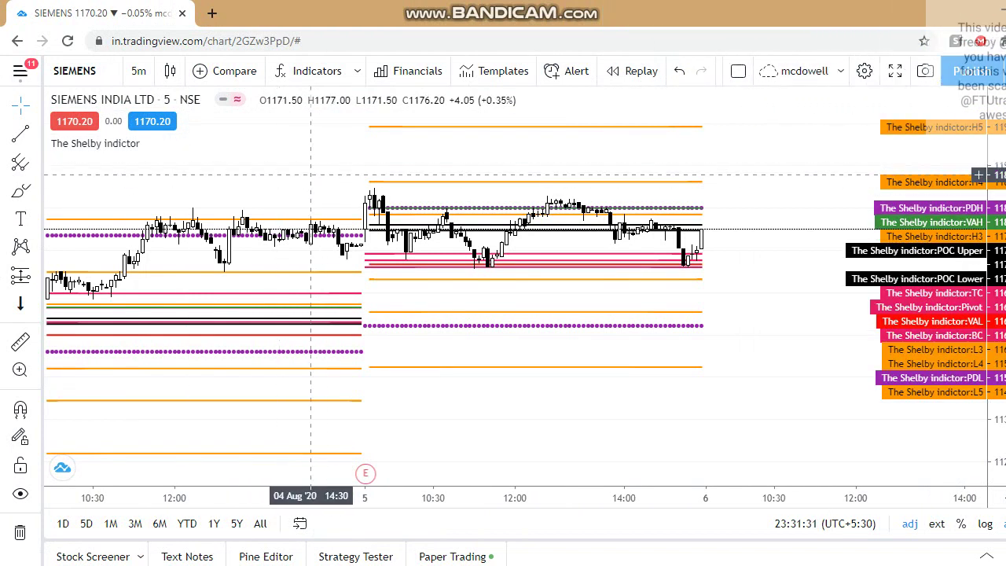
left_click_drag(943, 359, 943, 264)
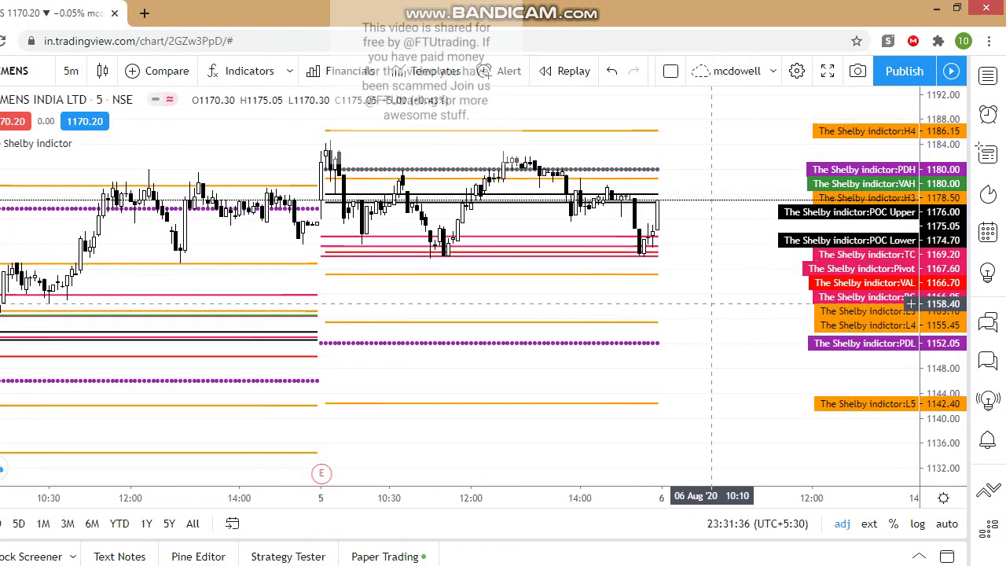
scroll(423, 436, "up", 3)
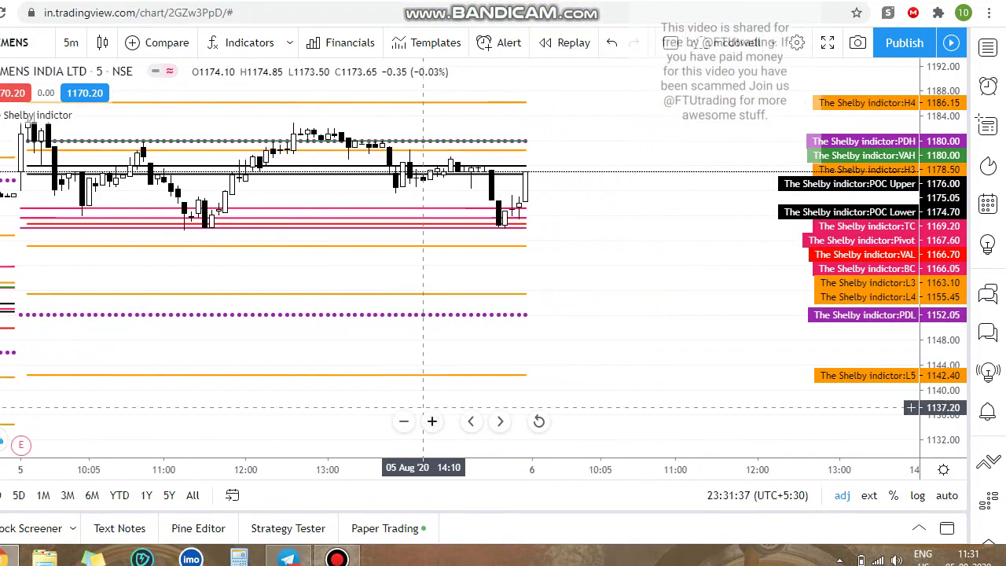
left_click_drag(428, 274, 674, 357)
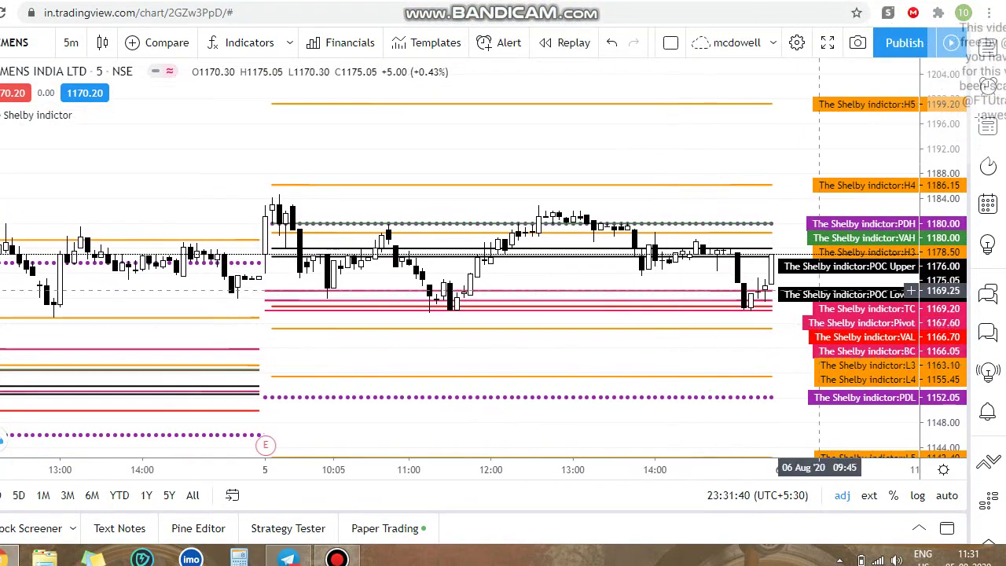
left_click_drag(943, 259, 943, 201)
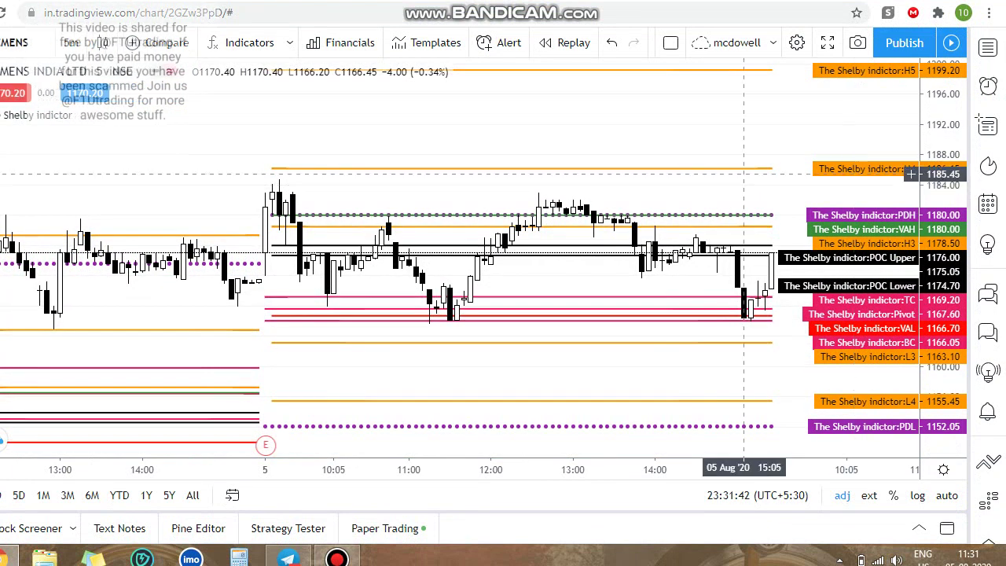
left_click_drag(613, 124, 579, 87)
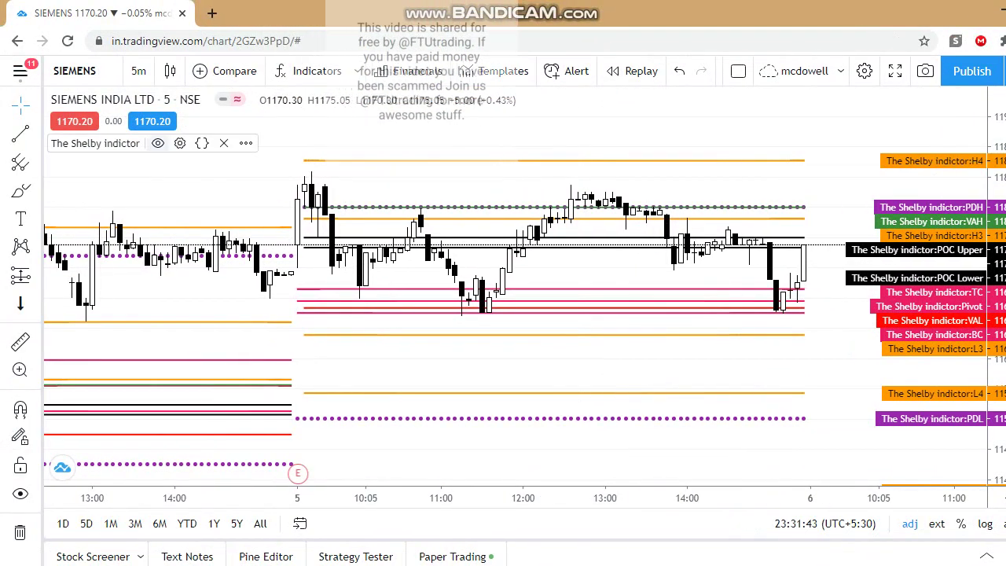
Step: Turn off Camarilla pivots and M, W, D highs/lows in the Shelby indictor's inputs, keeping floor pivots shown
left_click(112, 115)
left_click(419, 133)
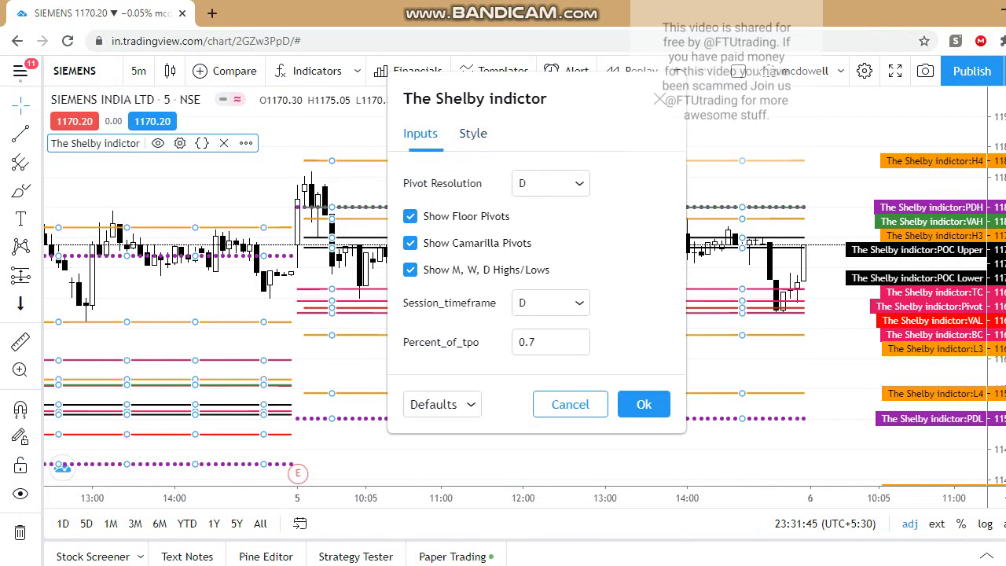
left_click(410, 216)
left_click(410, 243)
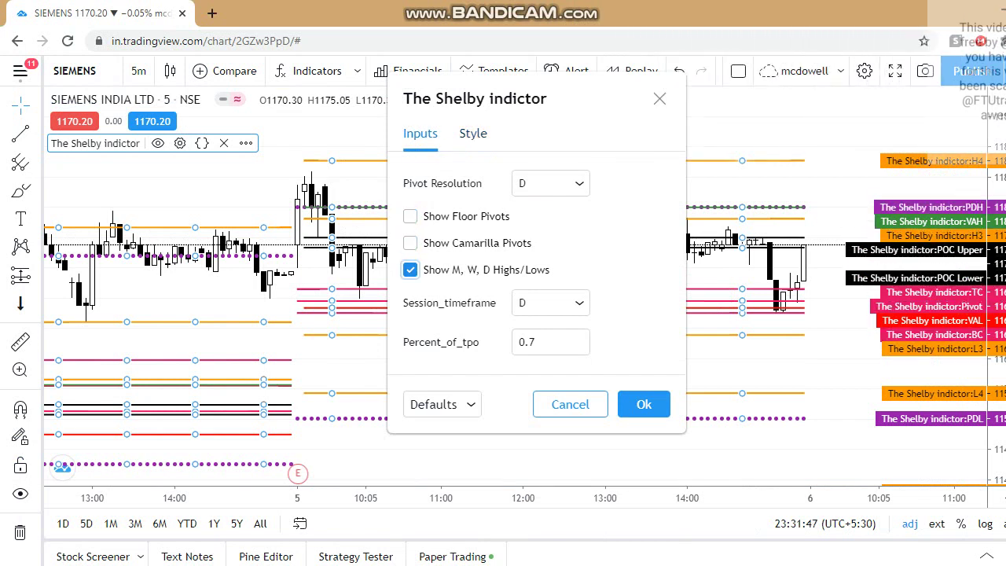
left_click(410, 270)
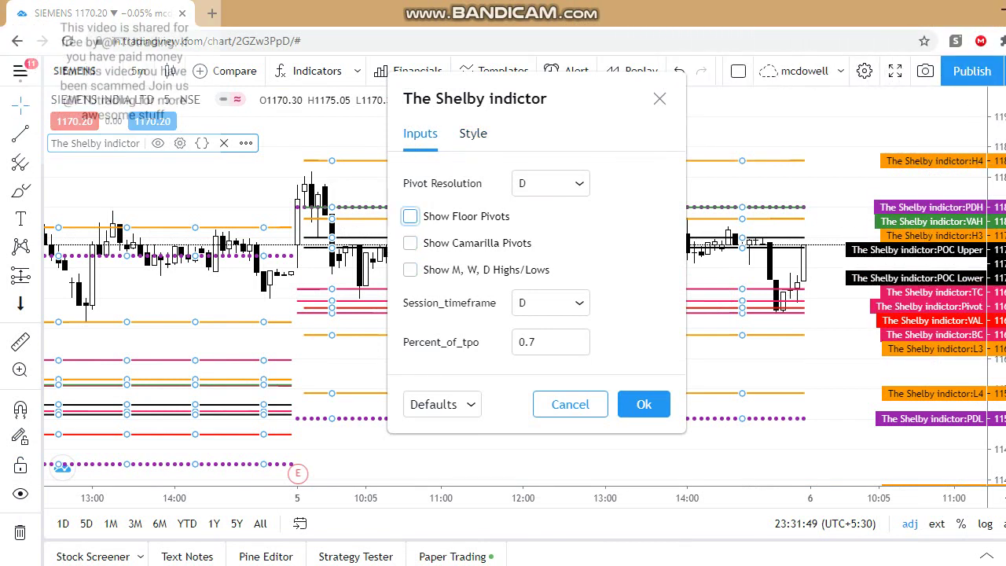
left_click(411, 216)
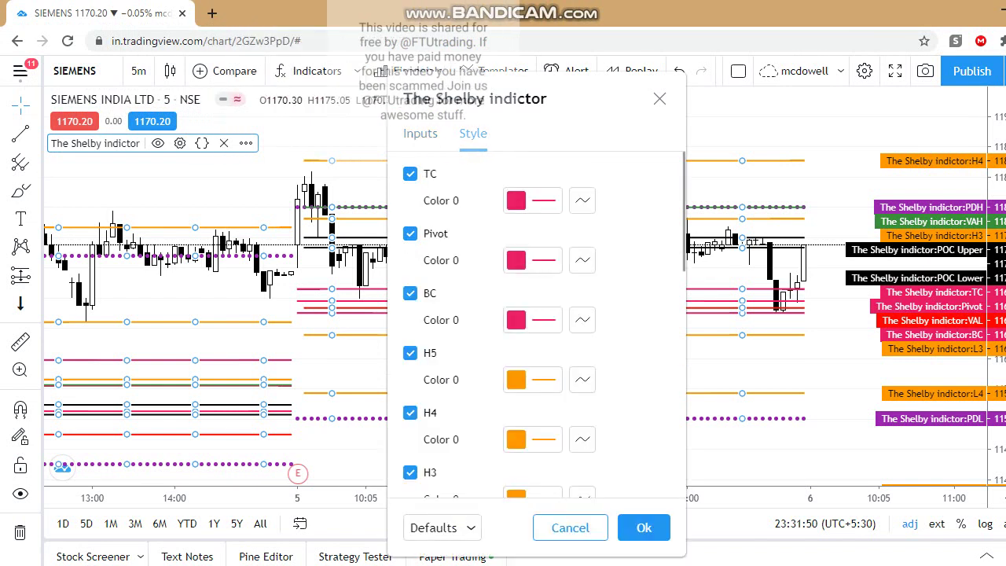
Step: Hide the POC Lower, POC Upper, VAL and VAH lines in the indicator's style settings and apply the changes
scroll(534, 330, "down", 12)
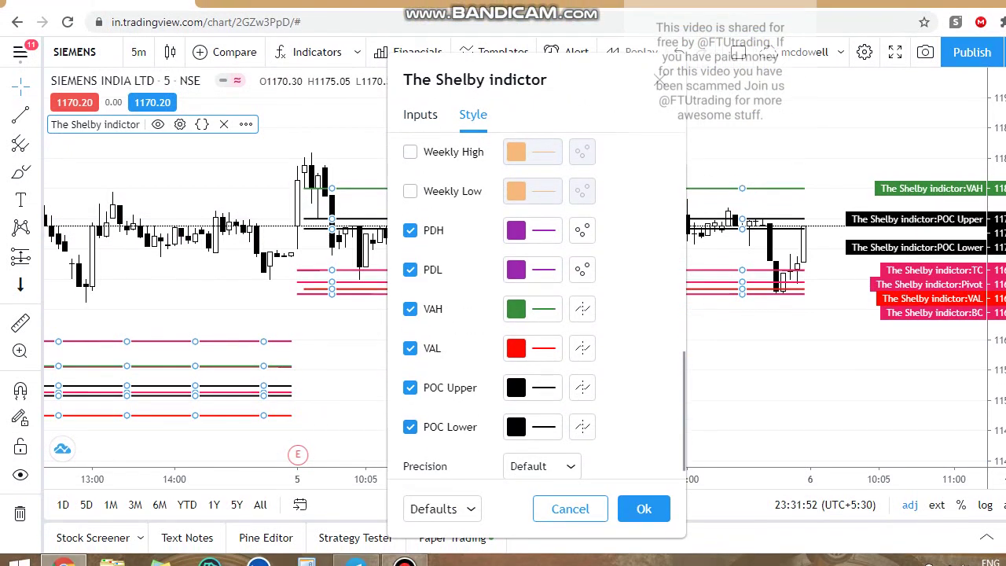
left_click(411, 427)
left_click(410, 388)
left_click(410, 348)
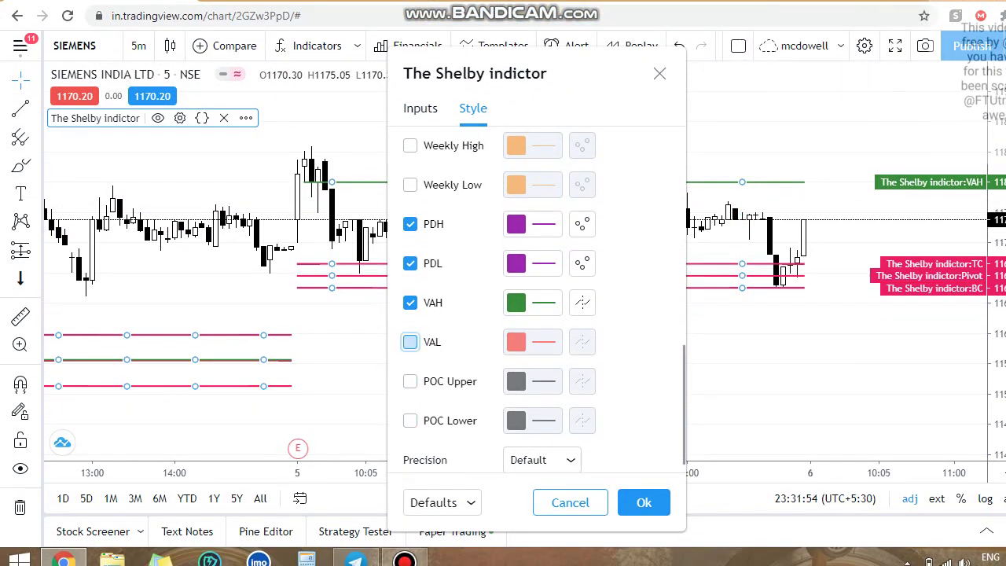
left_click(410, 303)
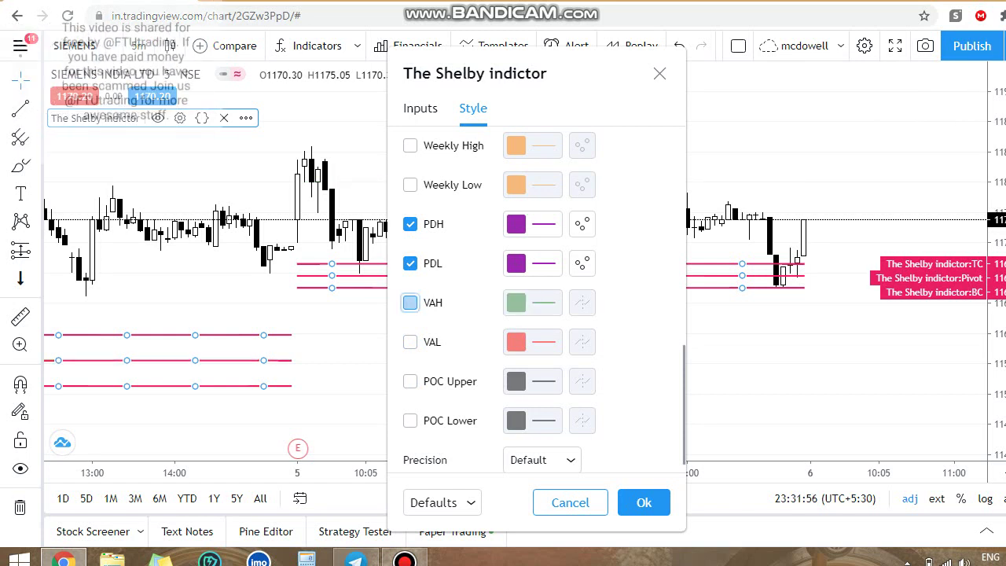
left_click(644, 490)
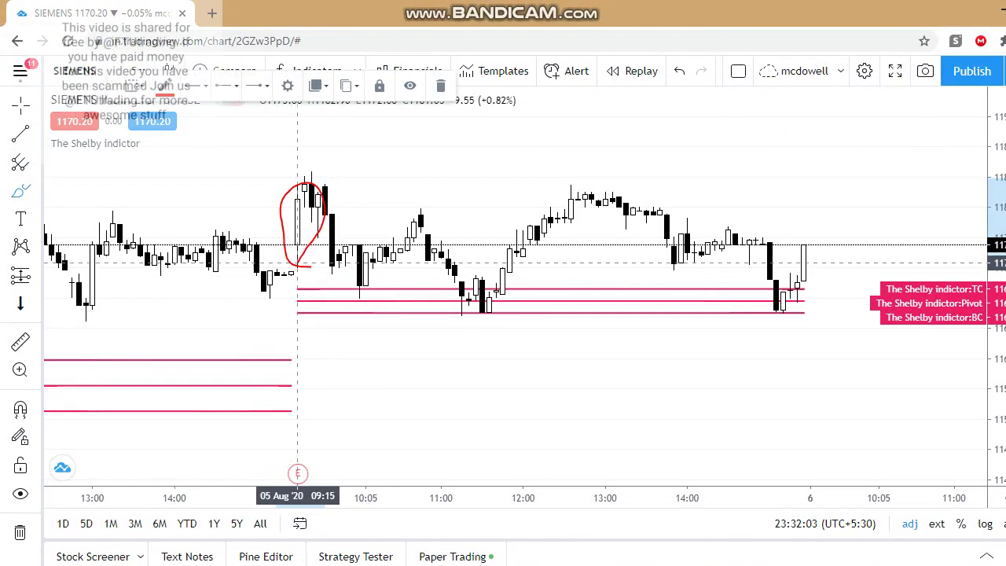
Step: Mark the candles around the 5 August pivot lines with red brush strokes and remove all drawings from the chart
left_click_drag(308, 321, 291, 313)
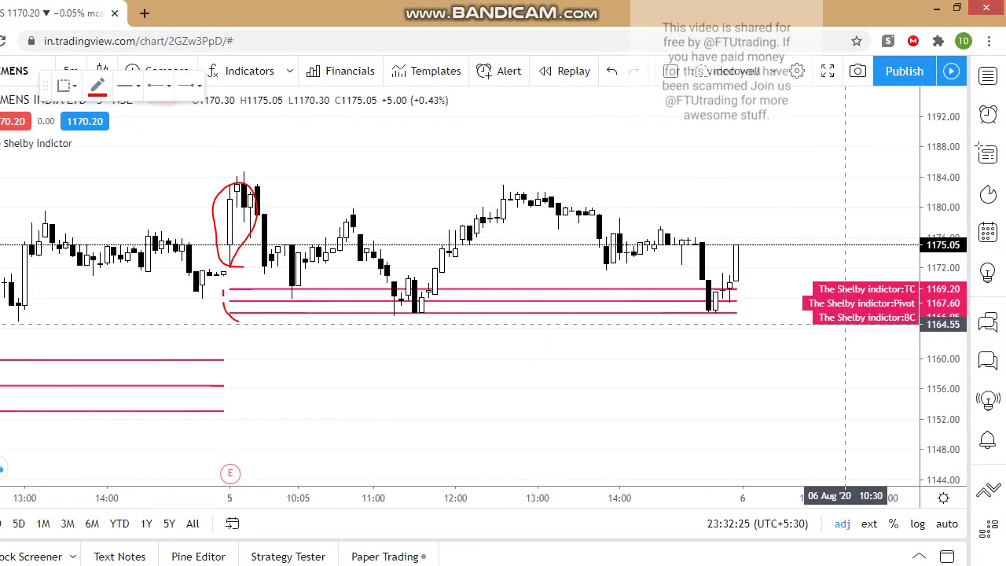
mouse_move(439, 328)
left_mouse_down()
mouse_move(361, 320)
mouse_move(470, 295)
left_mouse_up()
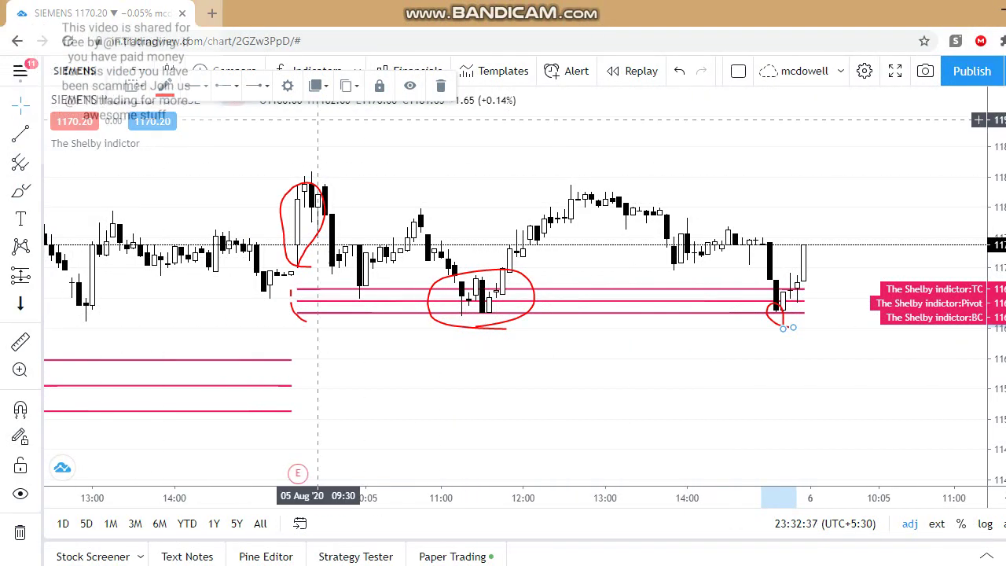
right_click(457, 155)
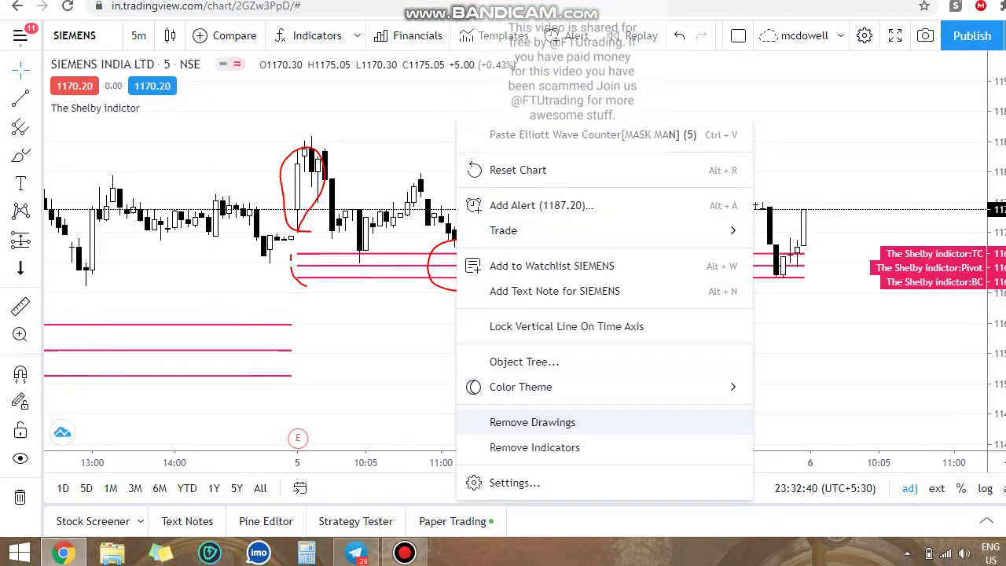
left_click(532, 422)
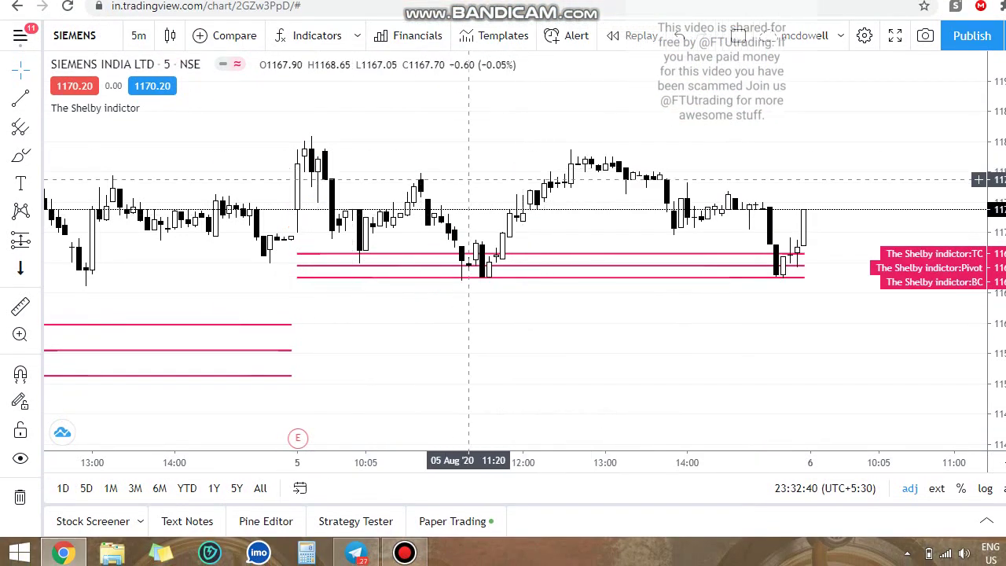
Step: Turn on M, W, D highs/lows in the Shelby indictor's inputs
double_click(94, 108)
left_click(421, 98)
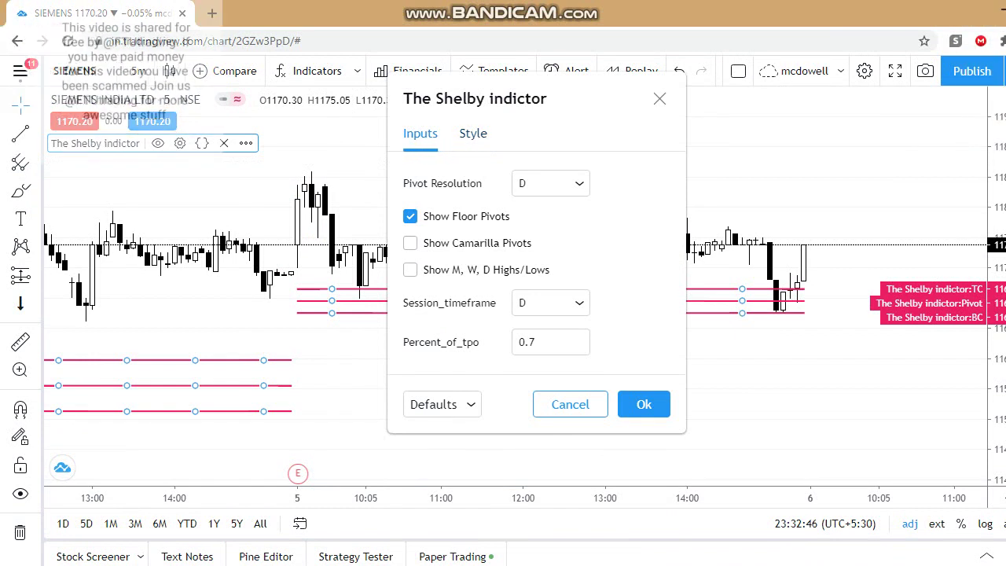
left_click(410, 243)
left_click(411, 269)
Step: Show the VAH, VAL, POC Upper and POC Lower lines in the indicator's style settings and apply the changes
left_click(474, 133)
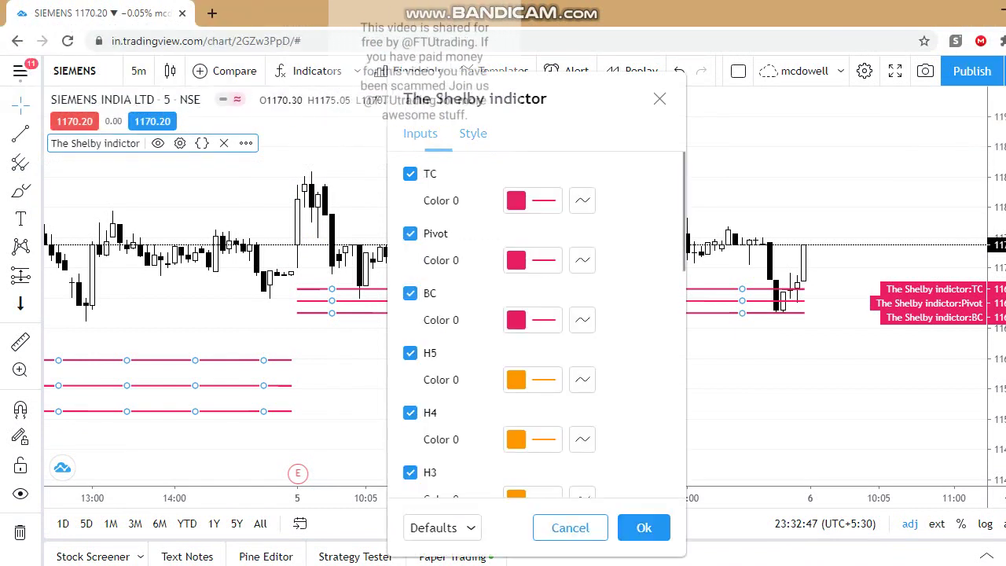
scroll(543, 331, "down", 10)
scroll(543, 330, "down", 2)
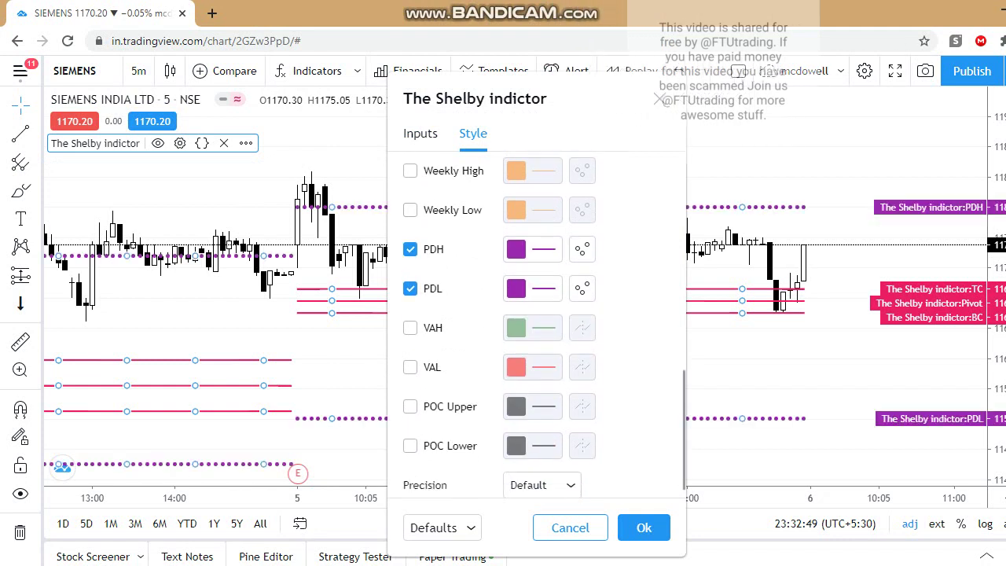
left_click(411, 328)
left_click(410, 367)
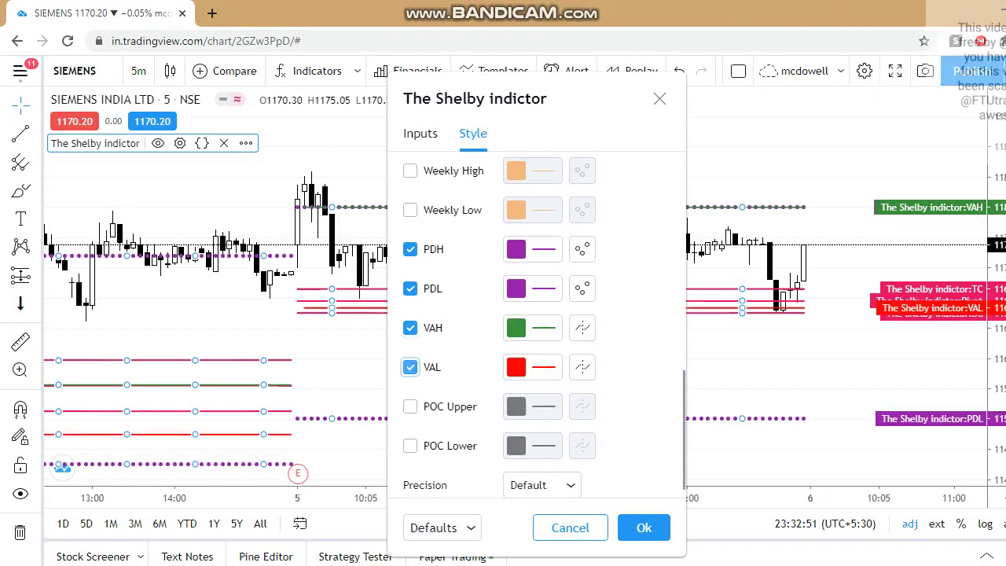
left_click(410, 406)
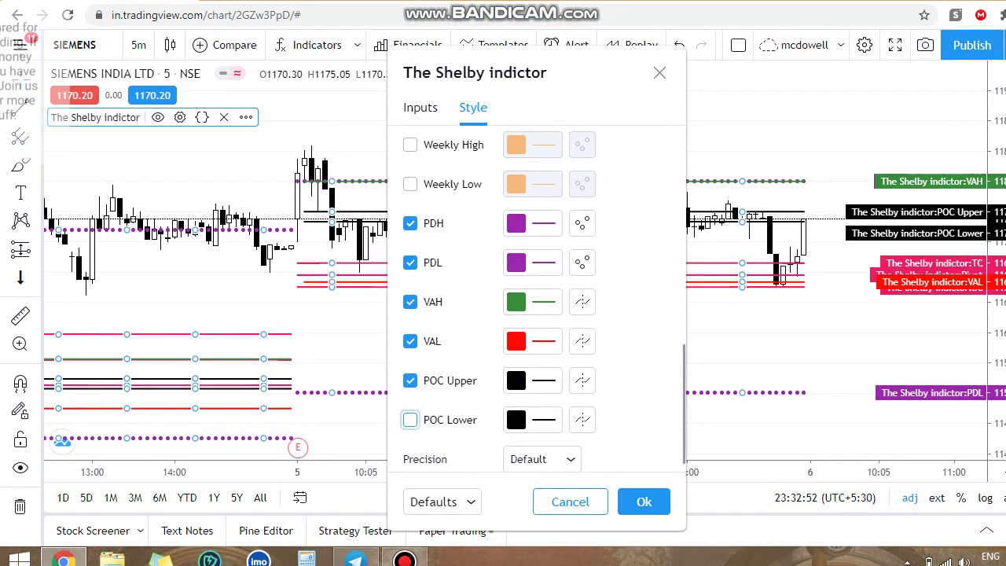
left_click(410, 420)
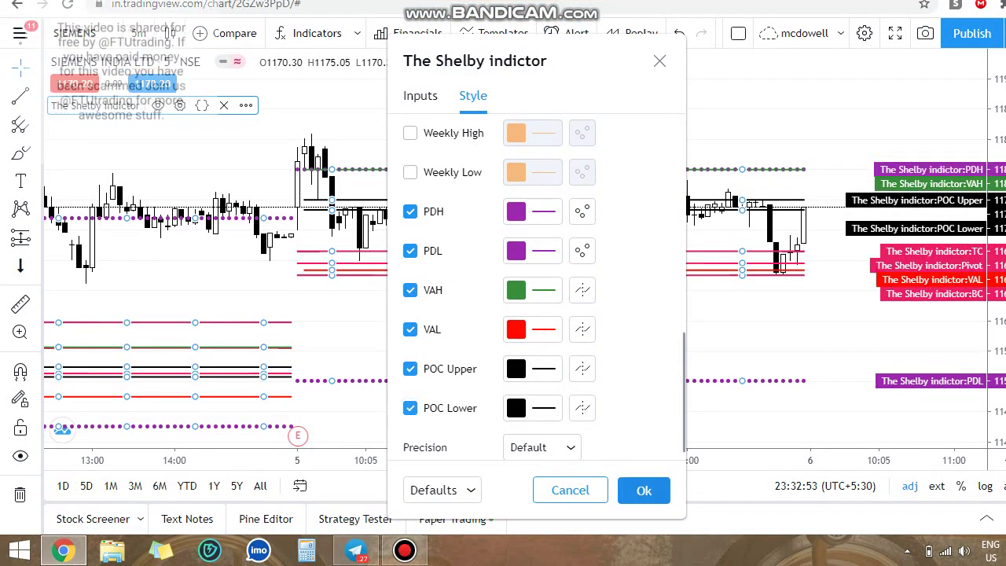
left_click(644, 490)
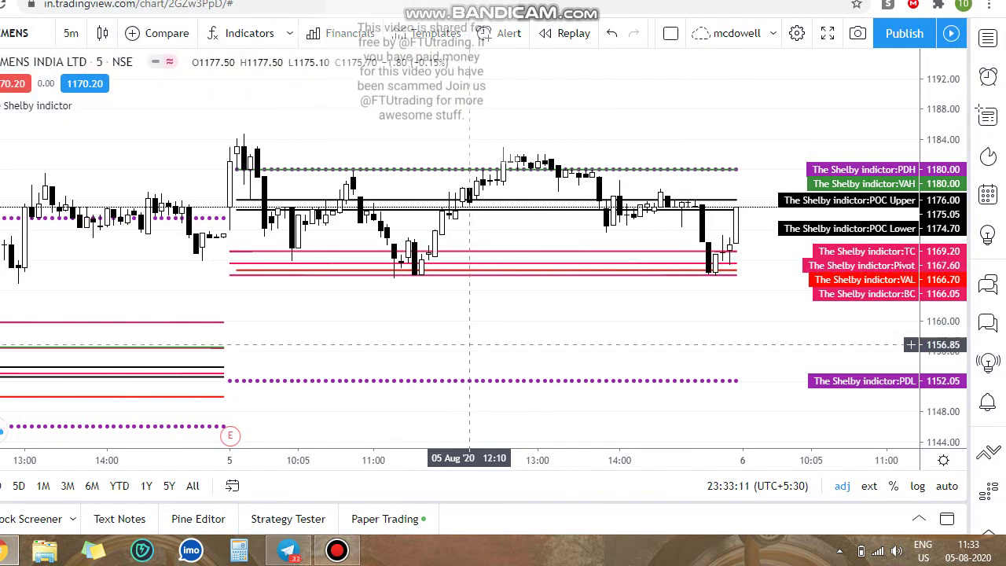
Step: Examine how the 5 August candles react at the pivot range, value area, POC and previous-day high lines
scroll(621, 260, "up", 3)
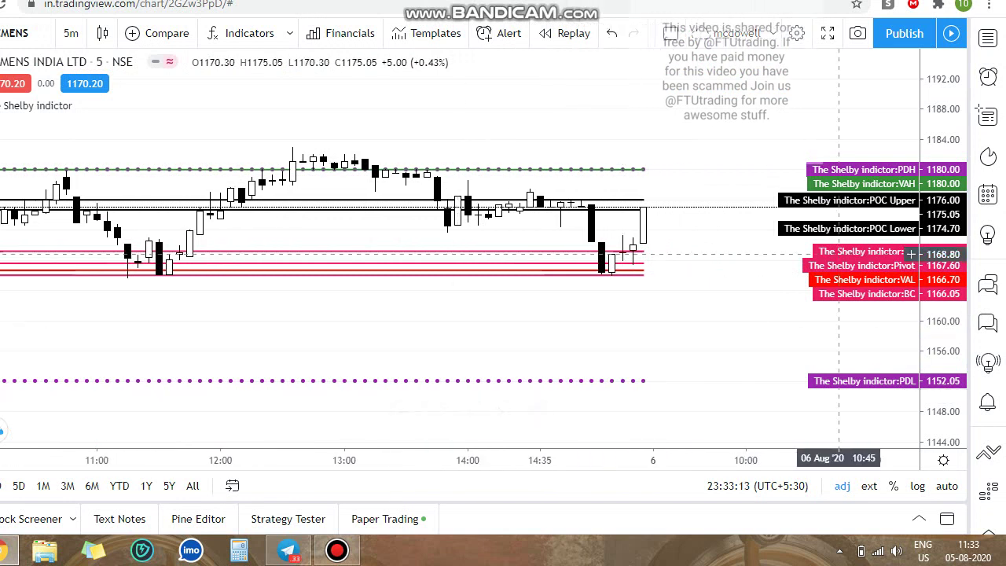
left_click_drag(892, 258, 889, 236)
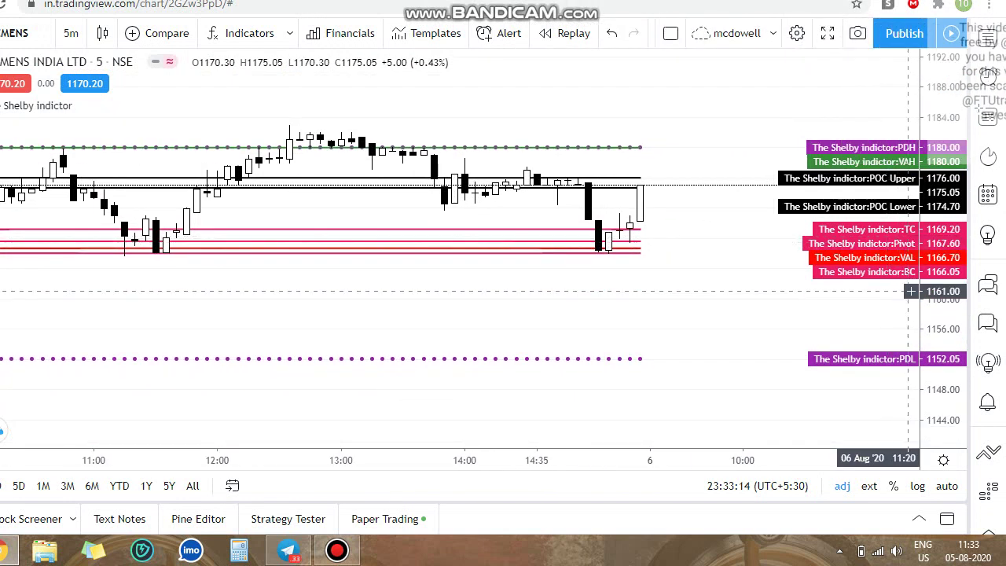
left_click_drag(943, 334, 943, 154)
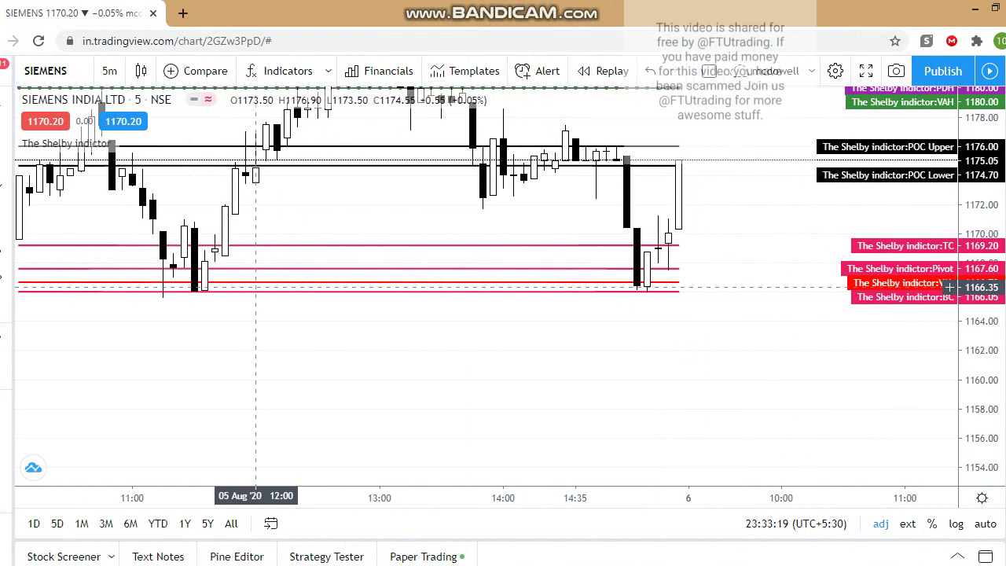
left_click_drag(256, 318, 437, 371)
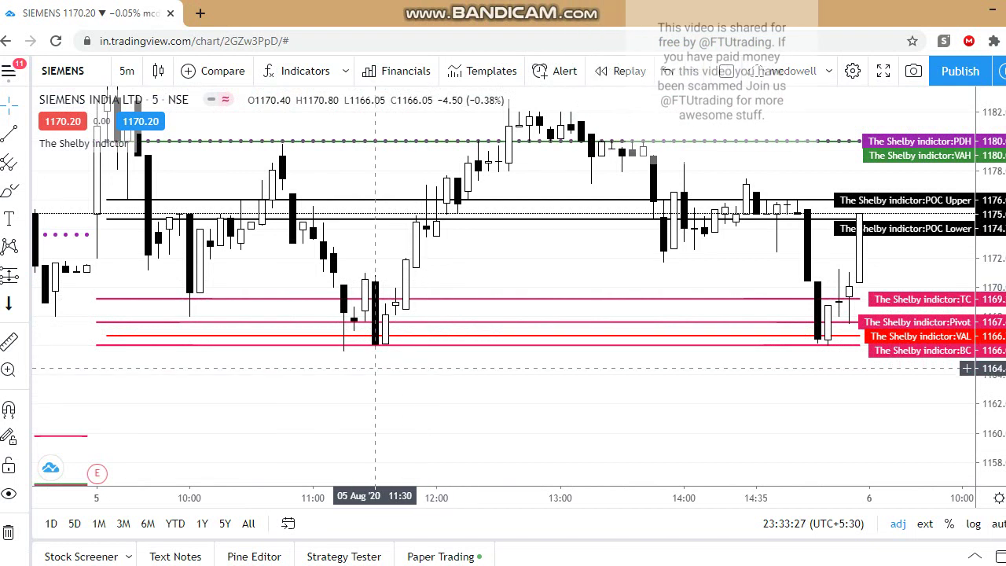
left_click_drag(375, 344, 338, 368)
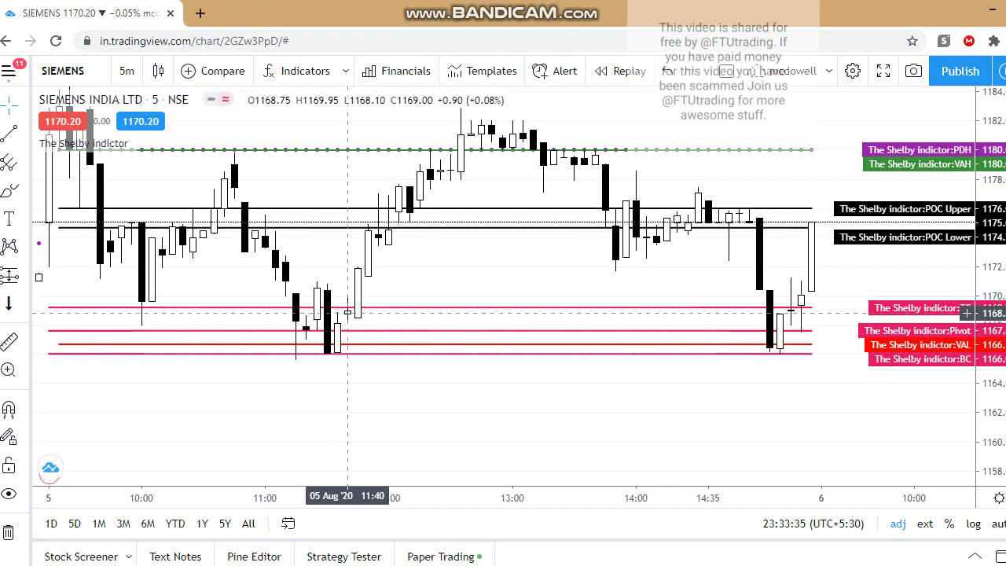
left_click_drag(503, 181, 486, 242)
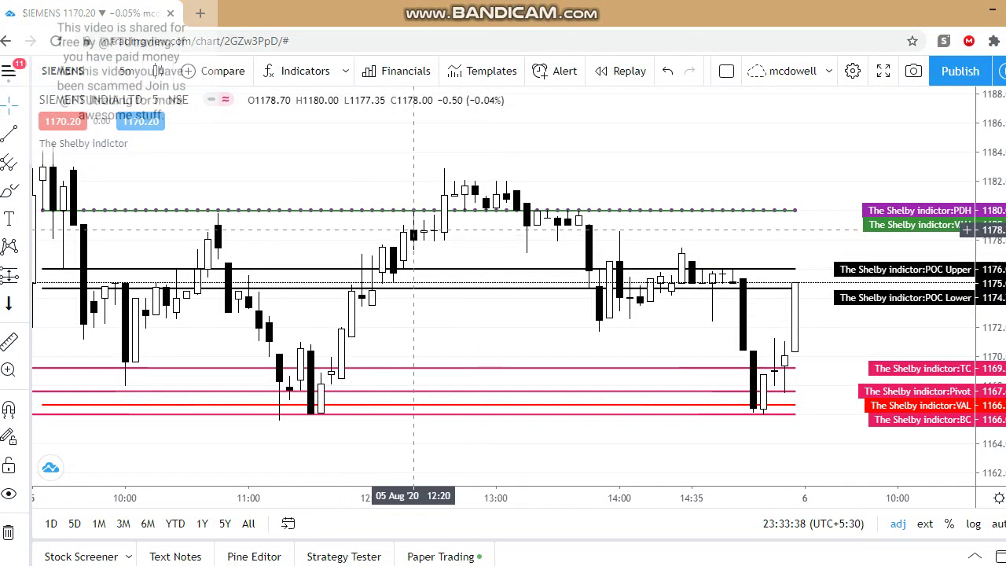
left_click_drag(651, 181, 579, 147)
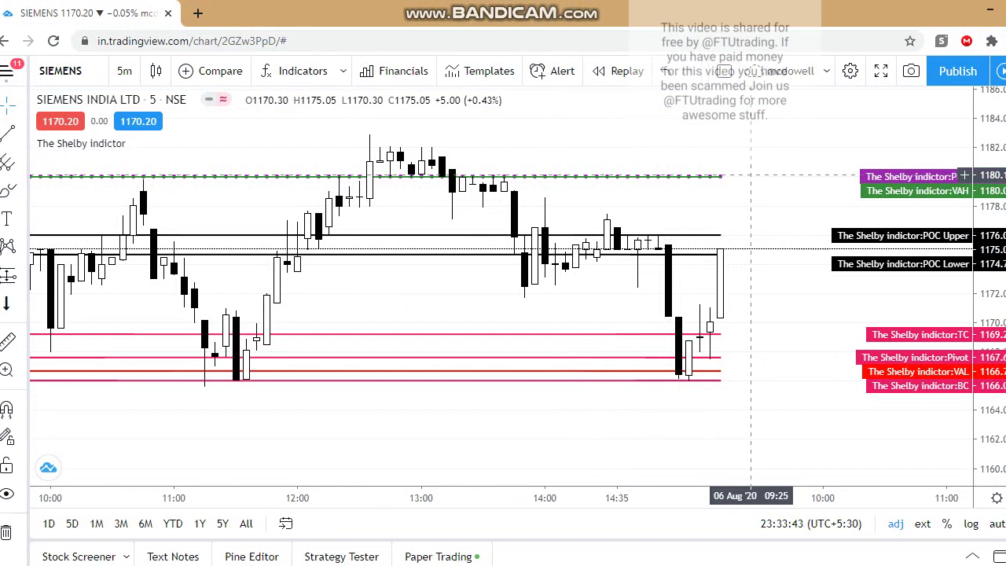
left_click_drag(290, 408, 362, 427)
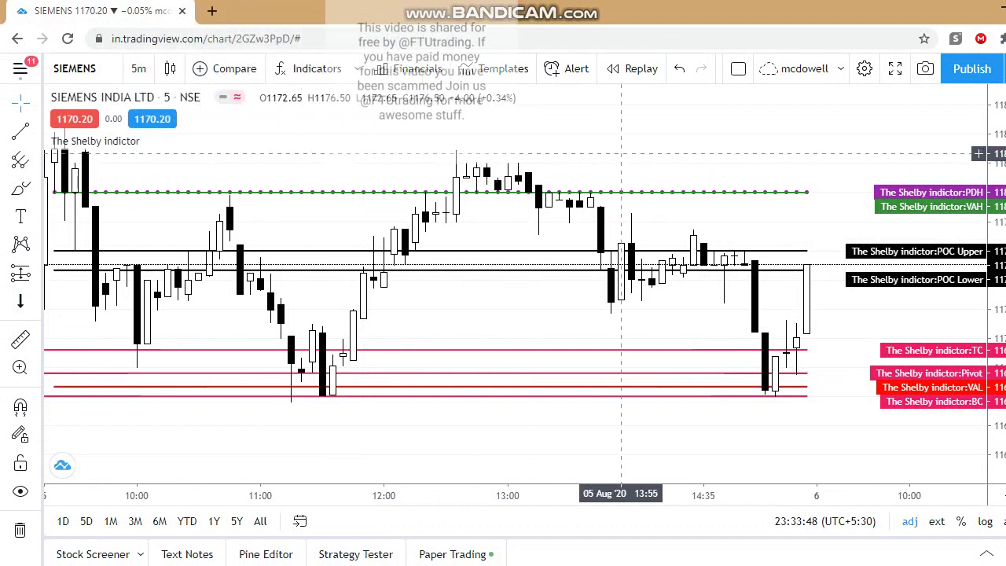
left_click_drag(622, 154, 569, 161)
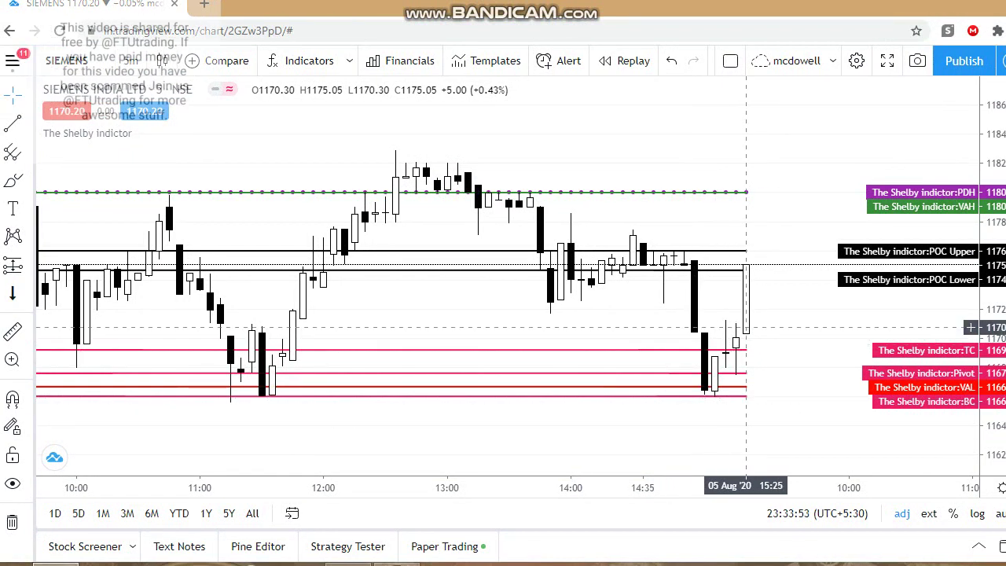
left_click_drag(742, 378, 690, 381)
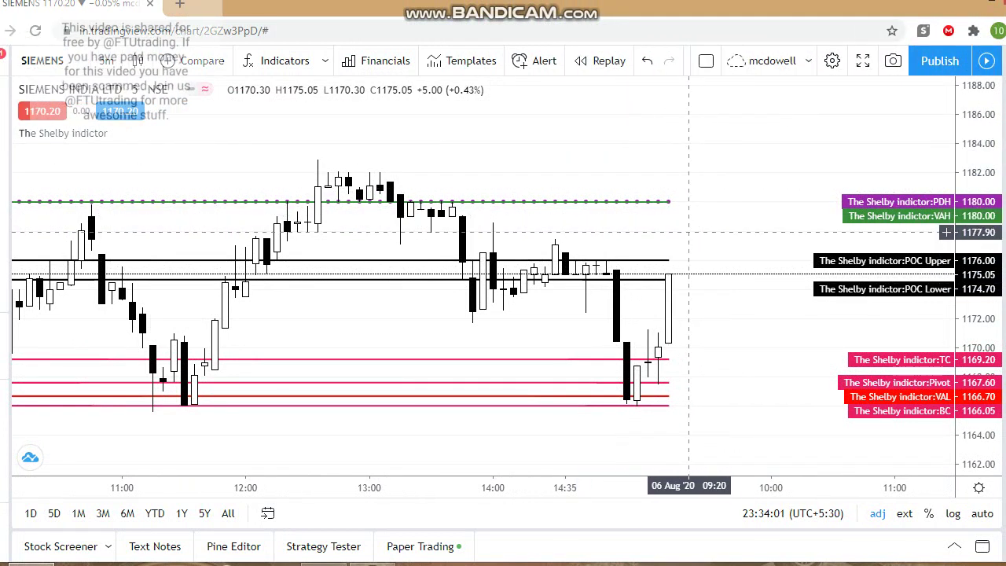
Step: Switch the chart to the NIFTY BANK index (BANKNIFTY) on NSE
left_click_drag(636, 149, 785, 156)
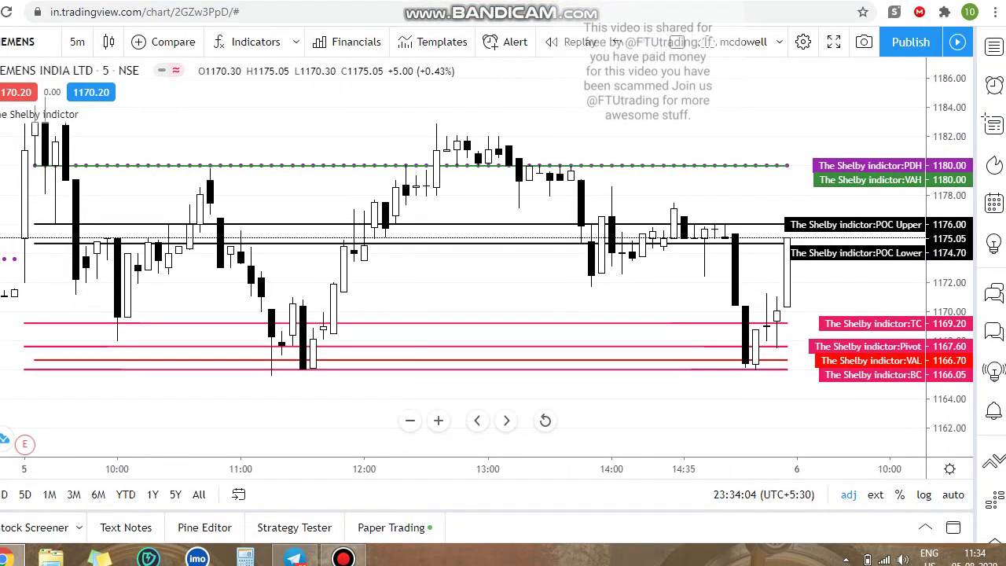
left_click_drag(711, 468, 604, 469)
left_click_drag(589, 389, 446, 361)
left_click(17, 42)
type("BANK")
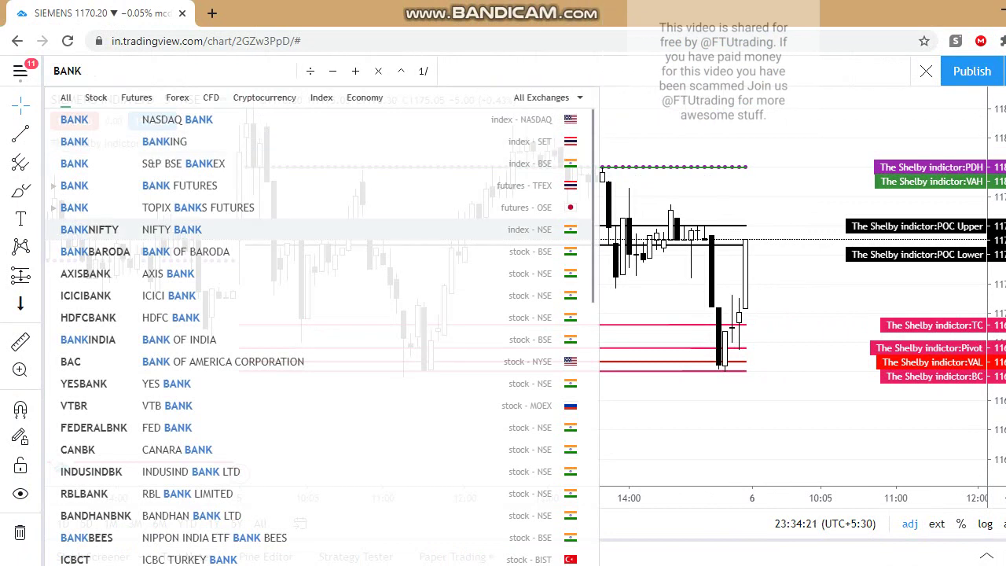
left_click(249, 230)
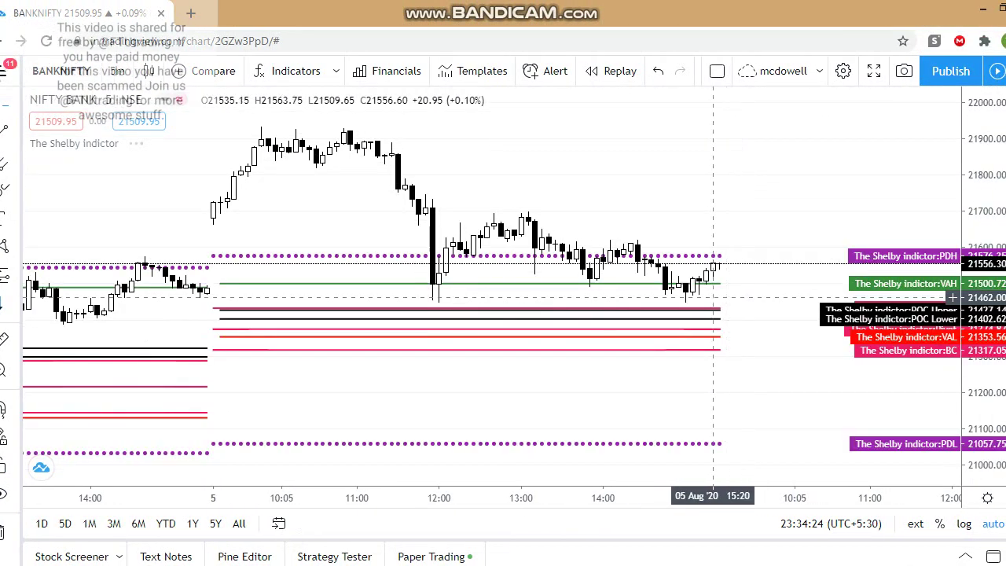
Step: Circle with red brush strokes the 29 July opening candles and the 14:45 low near the POC lines
left_click_drag(359, 399, 827, 367)
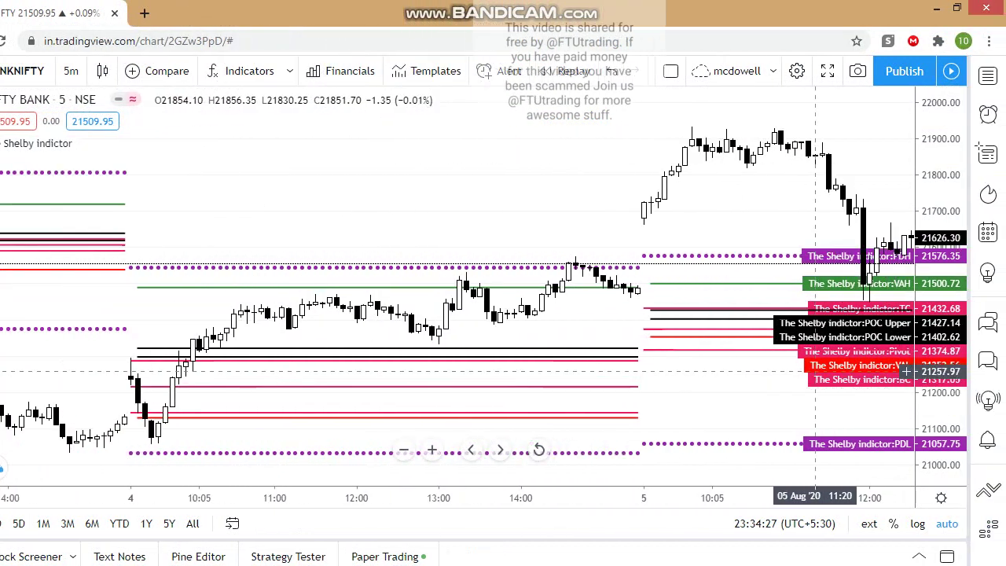
left_click_drag(411, 290, 799, 301)
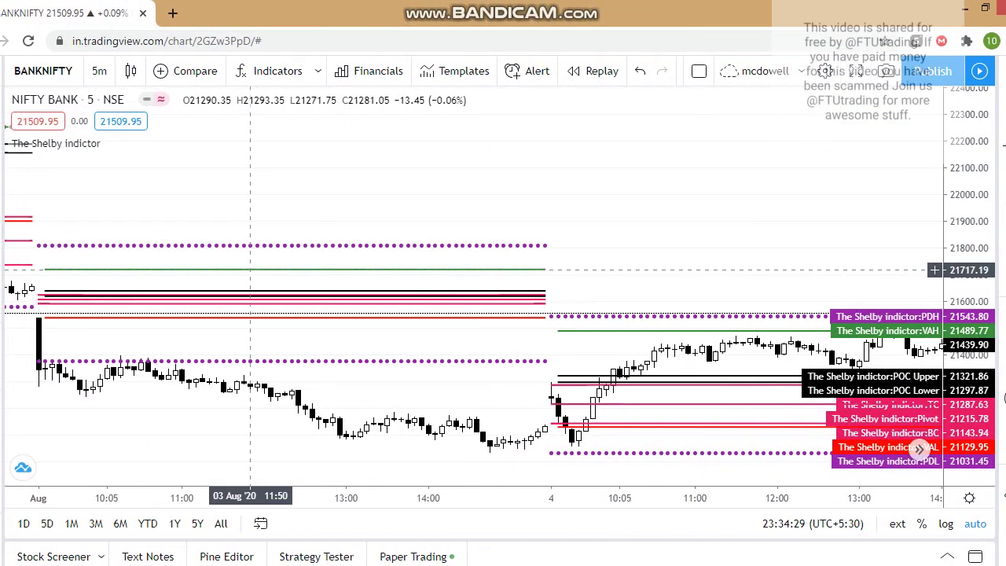
left_click_drag(250, 270, 893, 315)
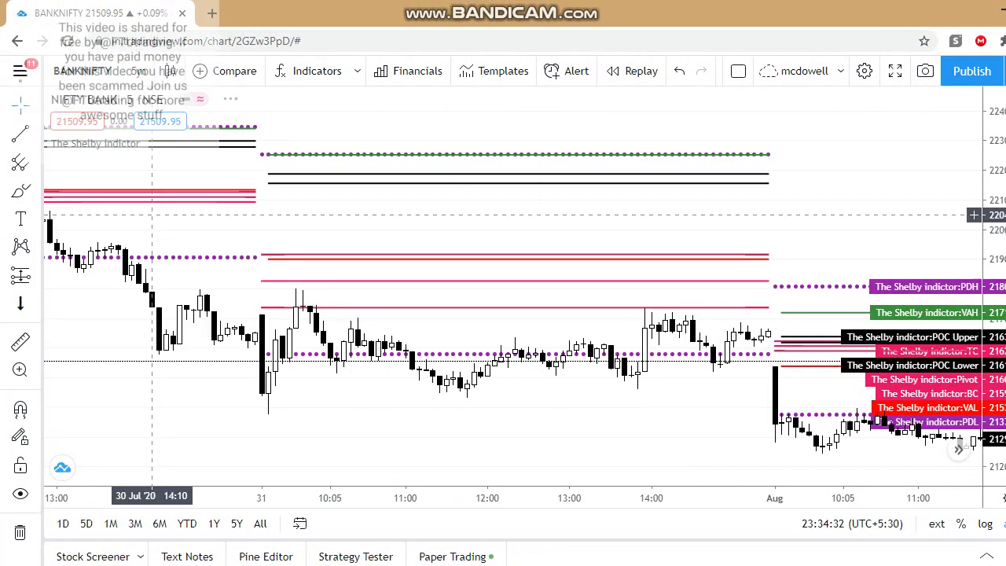
left_click_drag(100, 227, 318, 230)
left_click_drag(385, 229, 838, 271)
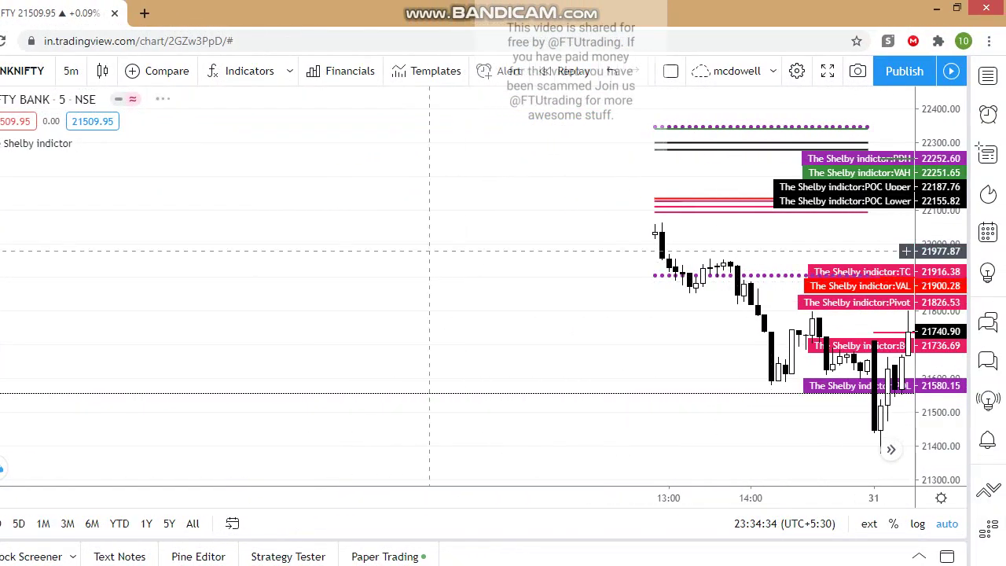
left_click_drag(429, 251, 813, 308)
left_click_drag(341, 220, 164, 213)
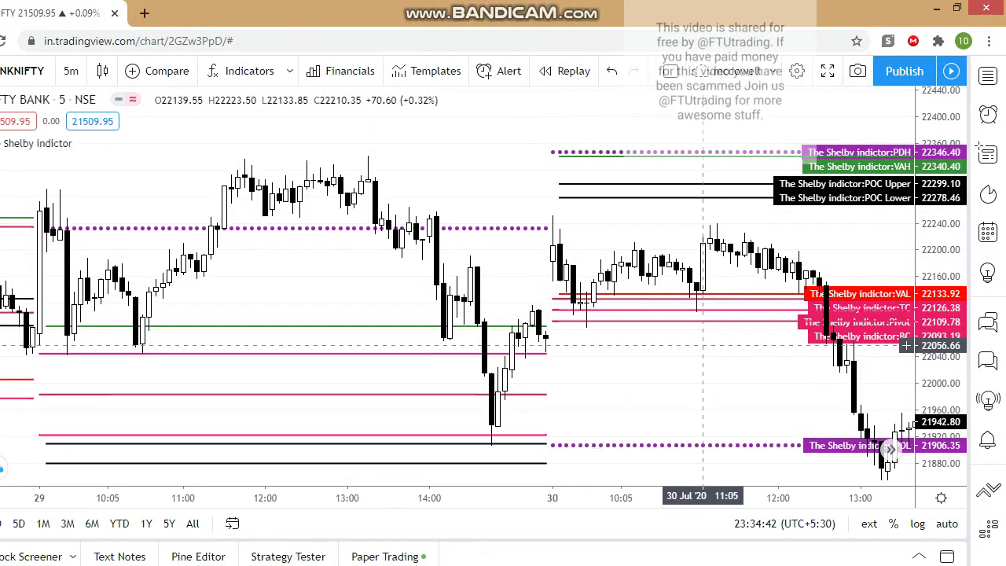
left_click_drag(662, 378, 778, 300)
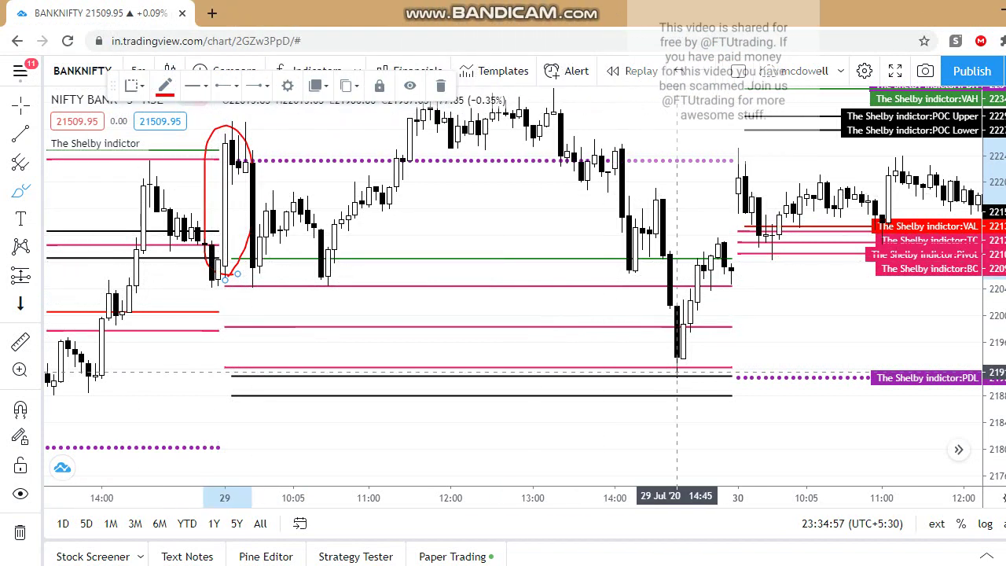
left_click_drag(686, 385, 656, 363)
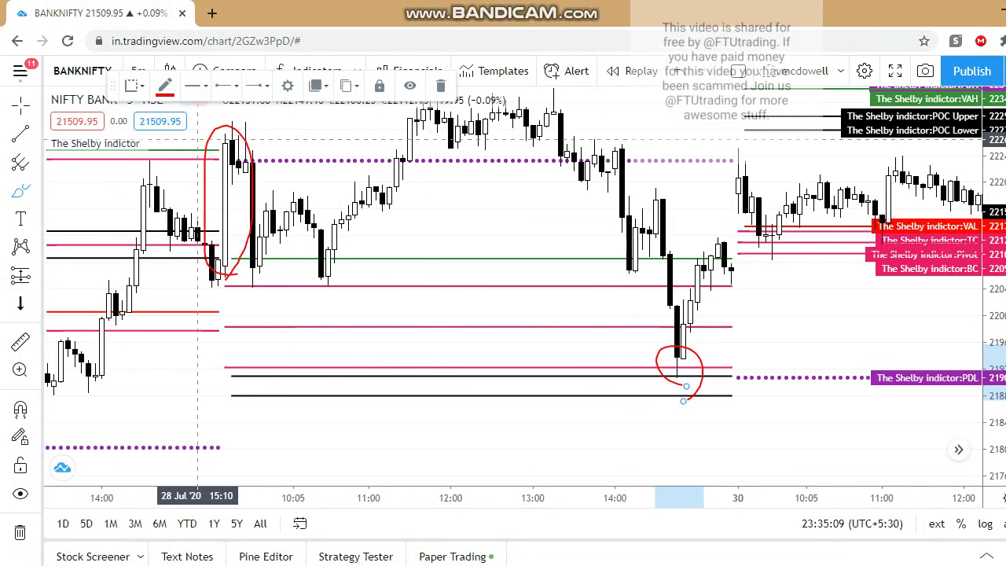
Step: Turn on Show Camarilla Pivots in the Shelby indictor's inputs and apply the change
left_click(181, 143)
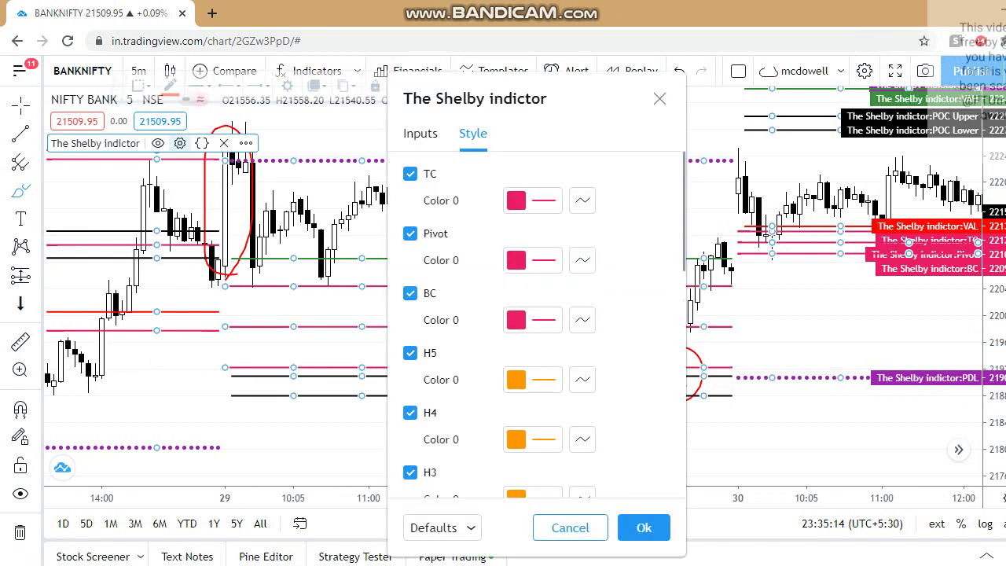
left_click(420, 134)
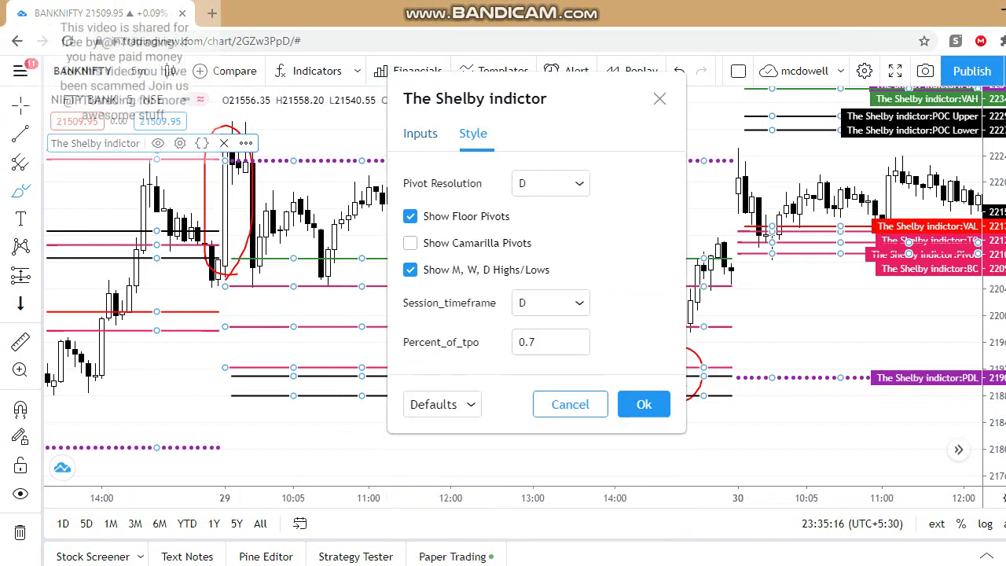
left_click(410, 243)
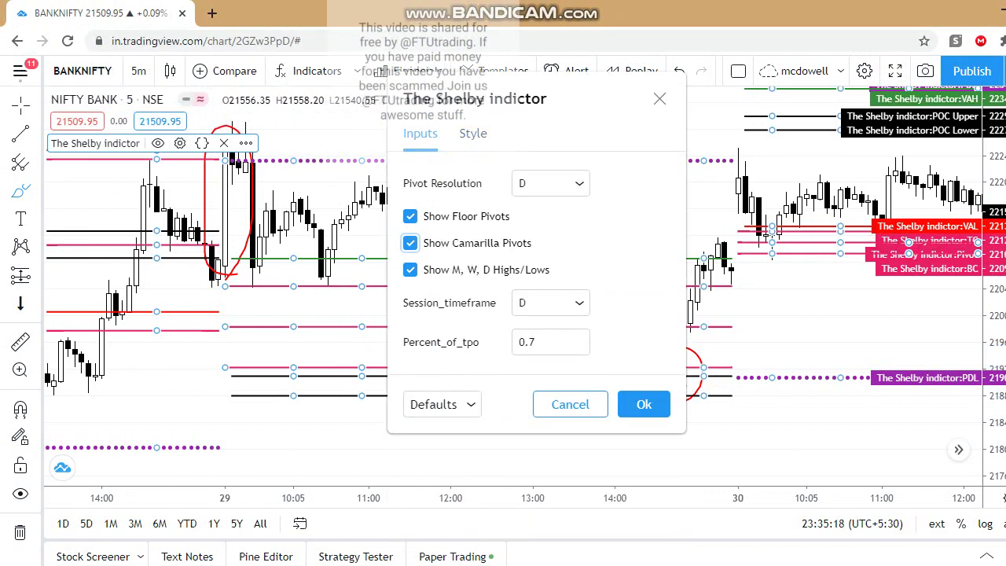
left_click(647, 404)
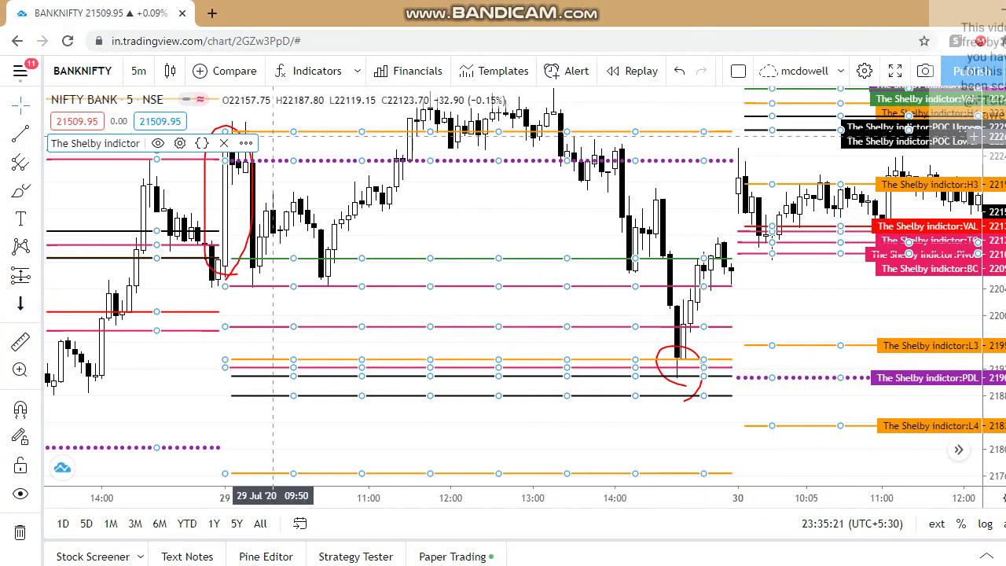
Step: Examine how the 29 and 30 July candles react at the Camarilla, pivot, POC and previous-day levels
left_click_drag(766, 369, 661, 359)
left_click_drag(594, 358, 562, 355)
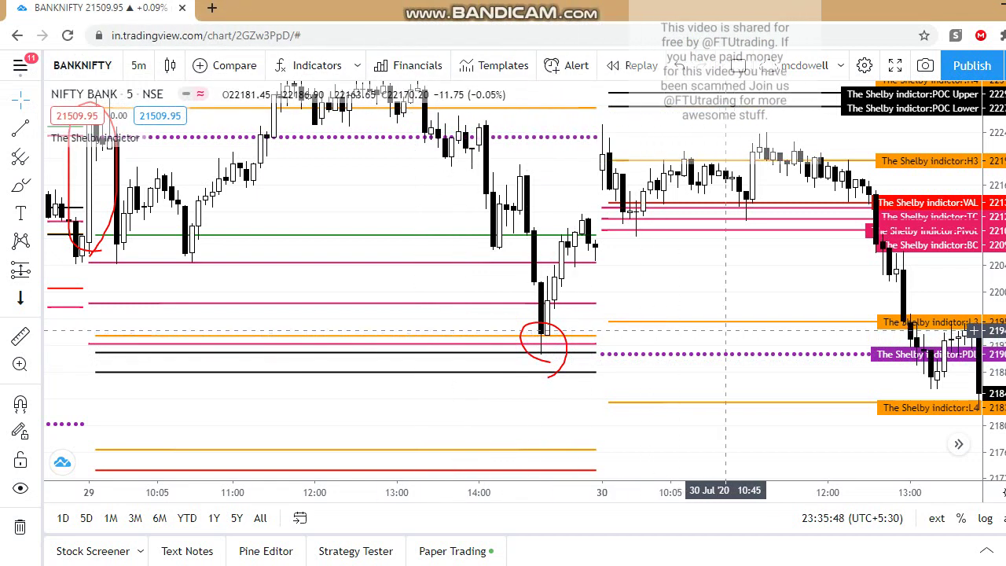
left_click_drag(691, 340, 750, 242)
left_click_drag(742, 381, 779, 224)
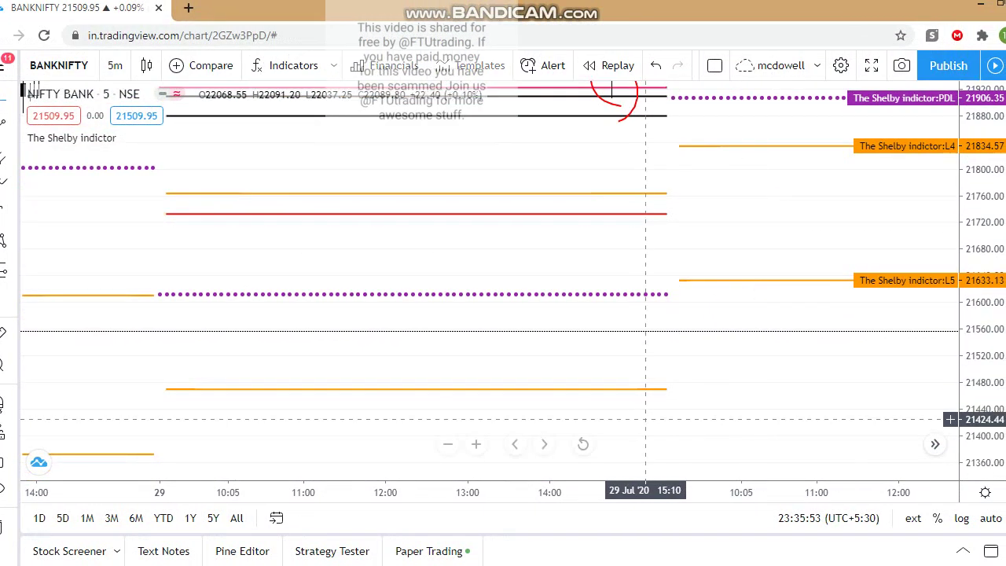
left_click_drag(681, 296, 700, 451)
left_click_drag(666, 227, 553, 325)
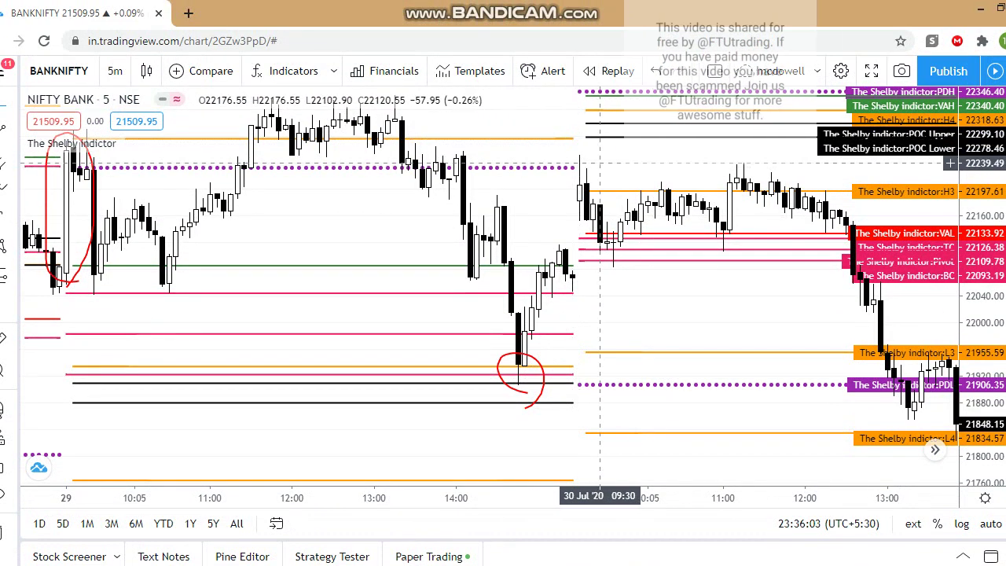
left_click_drag(610, 165, 693, 181)
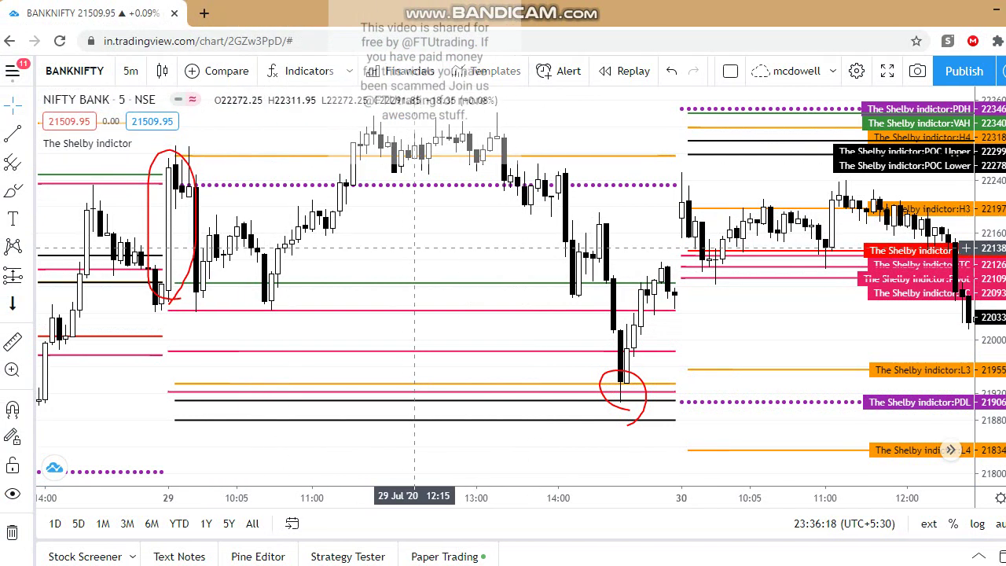
Step: Remove all drawings from the chart and switch it to Exide Industries (EXIDEIND) on NSE
right_click(376, 225)
left_click(430, 494)
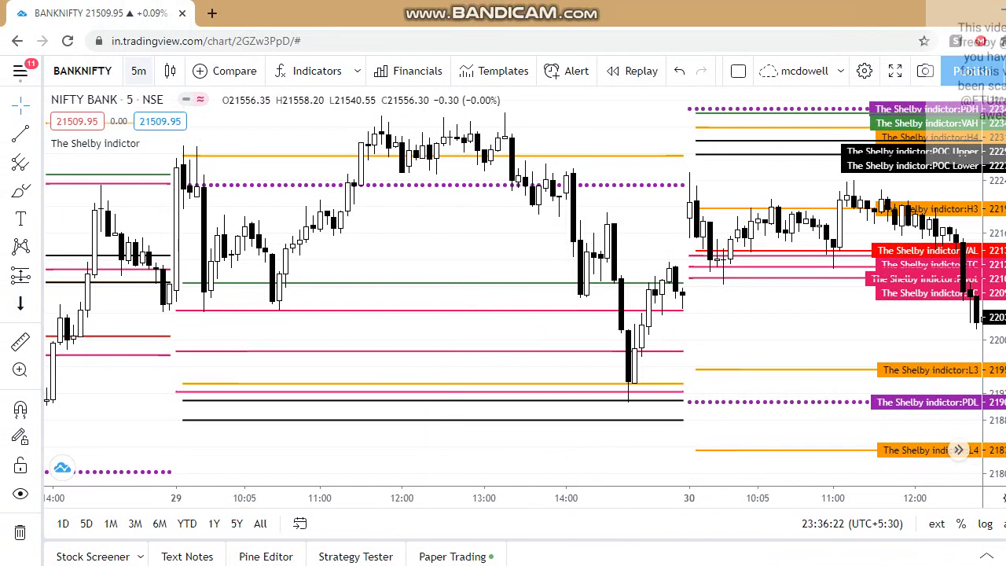
type("IDE")
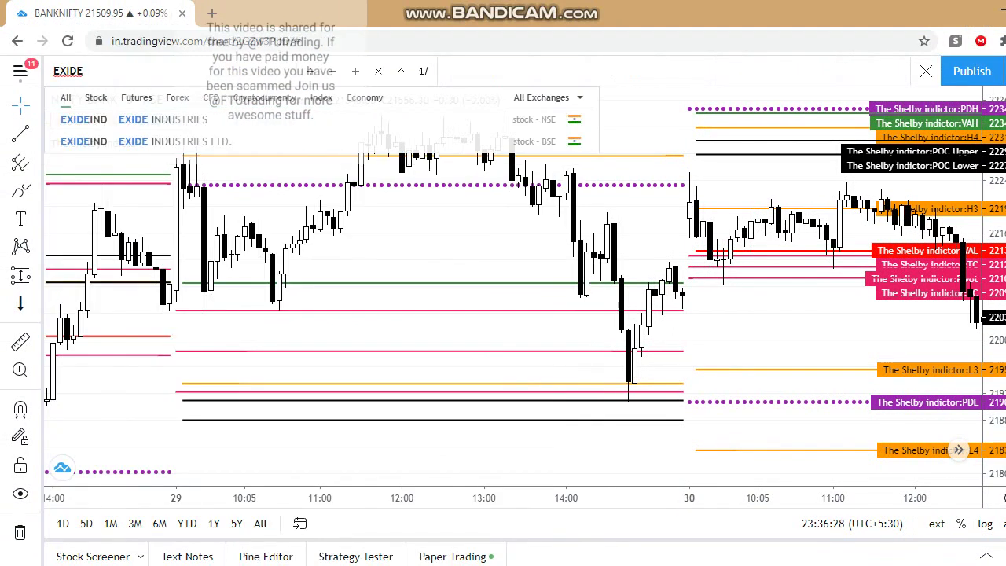
key("Return")
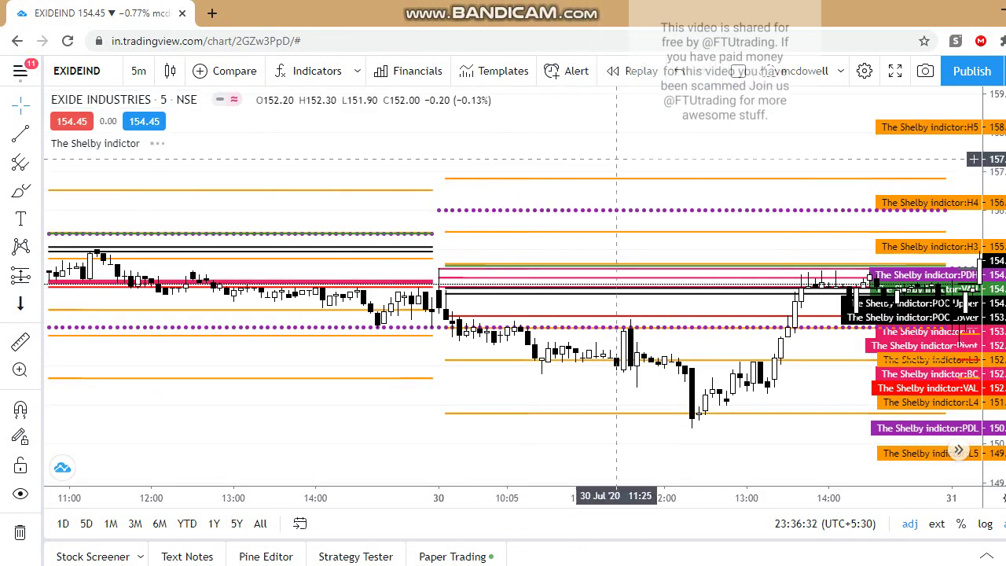
Step: Turn off Show Camarilla Pivots in the Shelby indictor's inputs on the EXIDEIND chart
left_click_drag(671, 161, 197, 158)
left_click_drag(652, 134, 160, 99)
left_click_drag(776, 412, 288, 130)
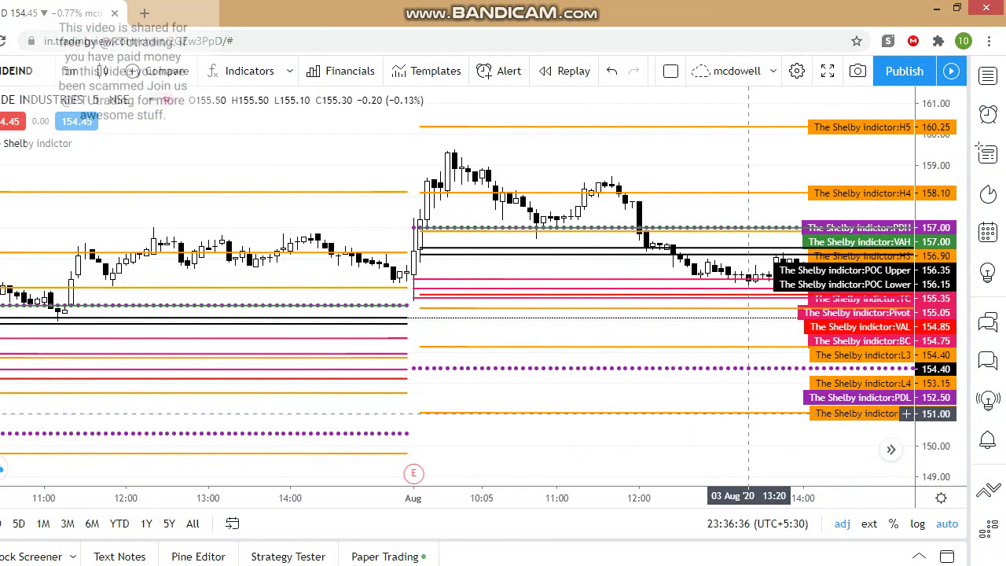
left_click_drag(773, 157, 335, 165)
left_click_drag(704, 189, 337, 188)
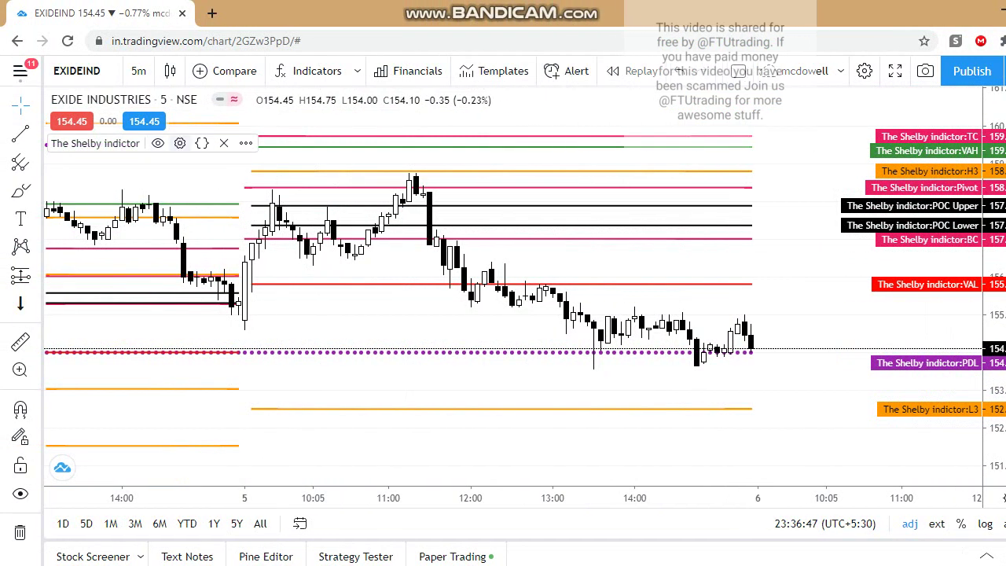
left_click(180, 143)
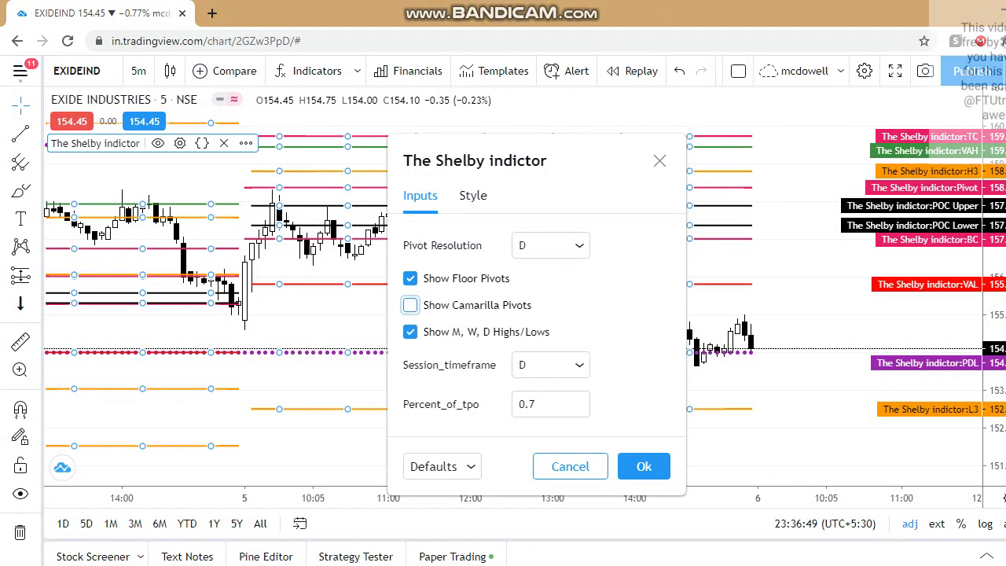
Step: Hide the POC Upper, POC Lower, VAL and VAH lines in the indicator's style settings and apply the changes
left_click(473, 195)
scroll(537, 322, "down", 6)
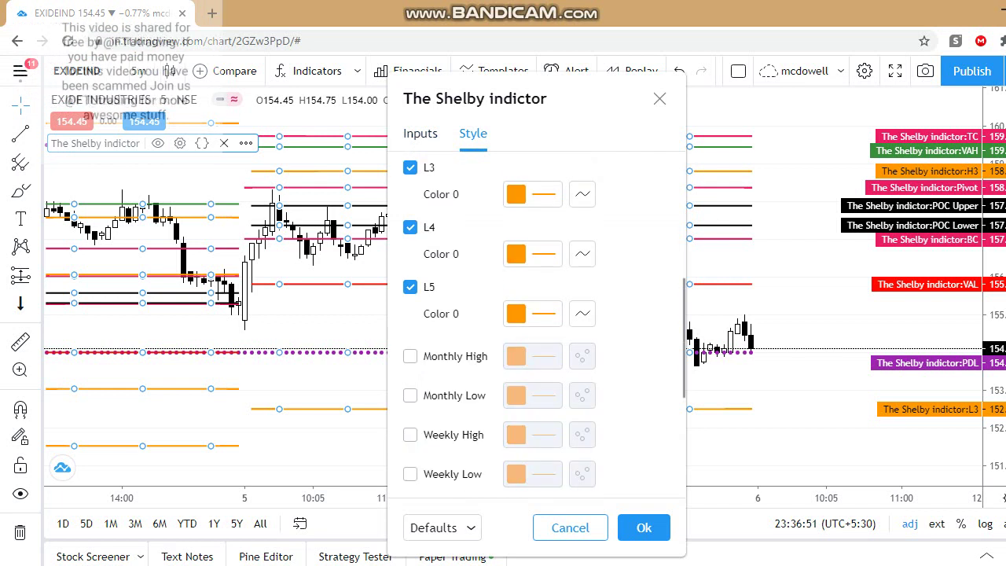
scroll(534, 330, "down", 3)
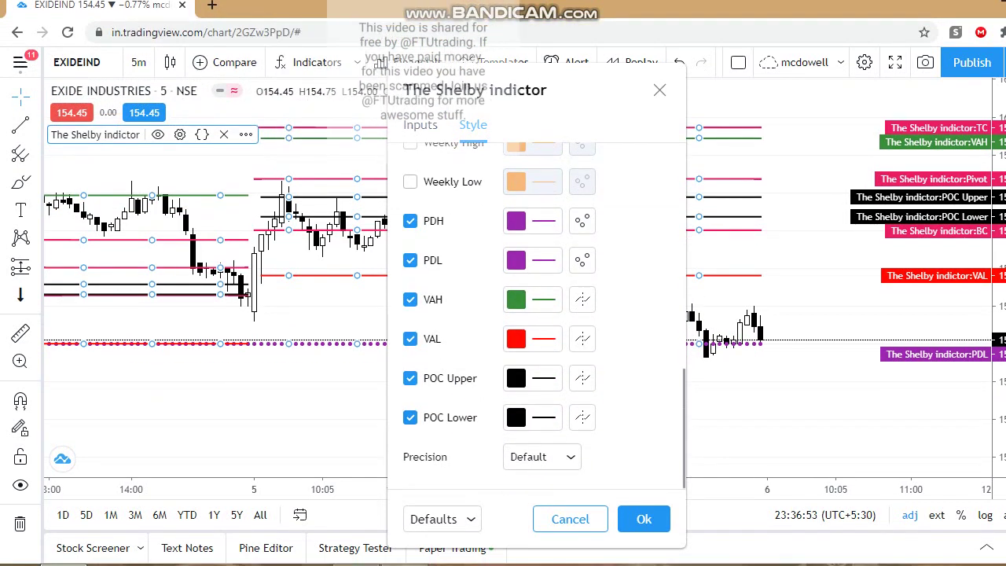
left_click(410, 378)
left_click(410, 418)
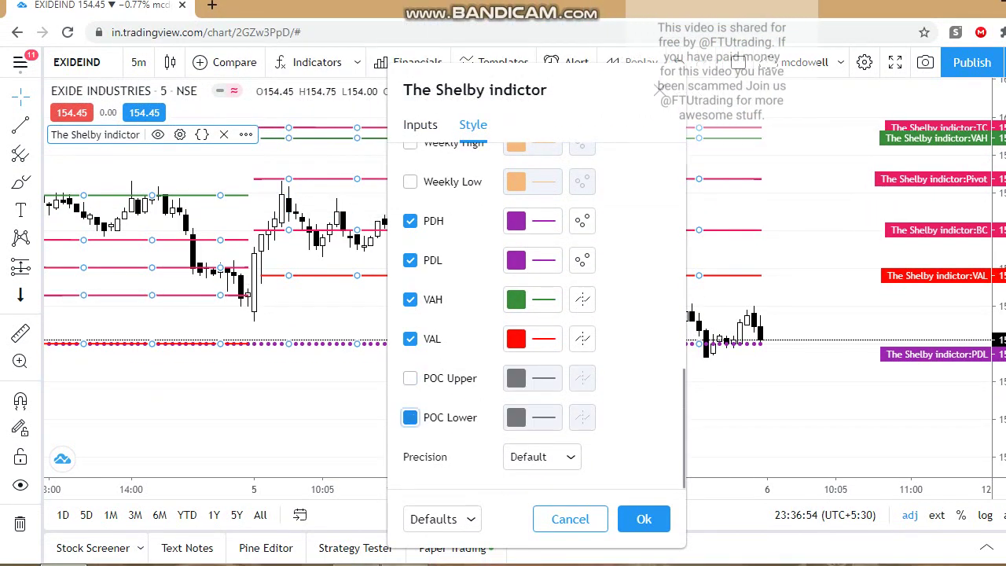
left_click(410, 339)
left_click(411, 299)
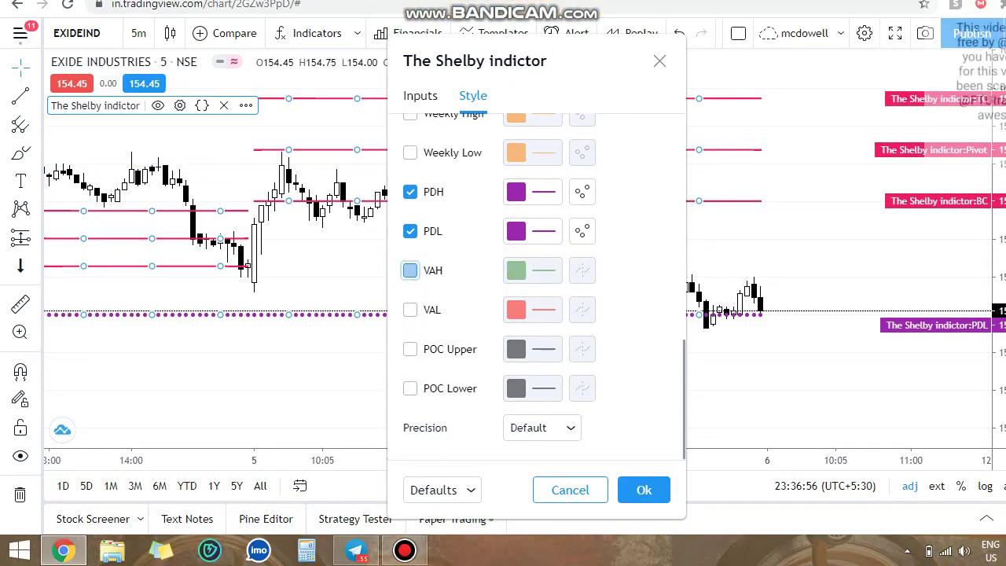
left_click(644, 490)
left_click(756, 299)
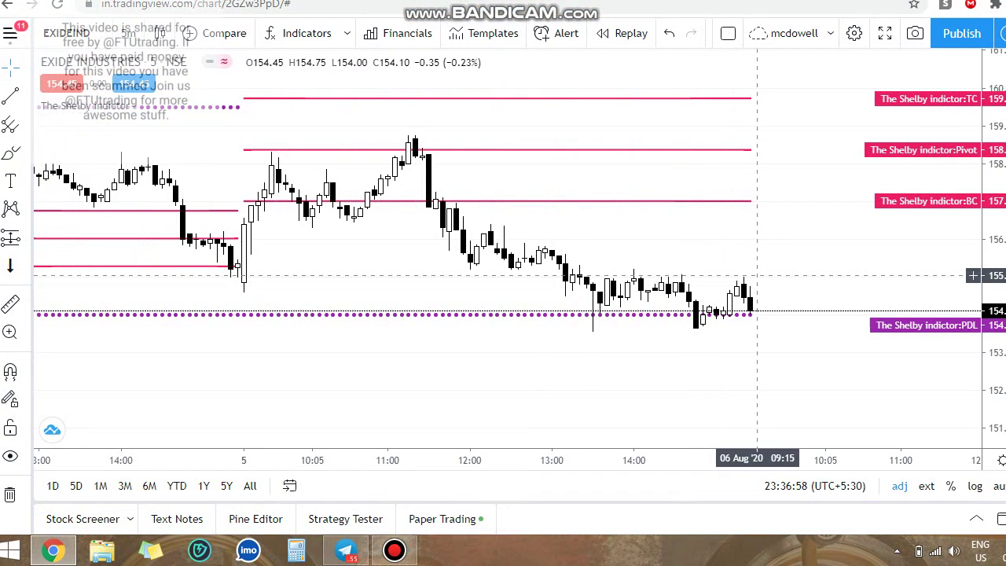
Step: Mark with red brush strokes the 5 August opening candles, the BC and TC line ends, and the day's high at the pivot
left_click_drag(755, 174, 785, 213)
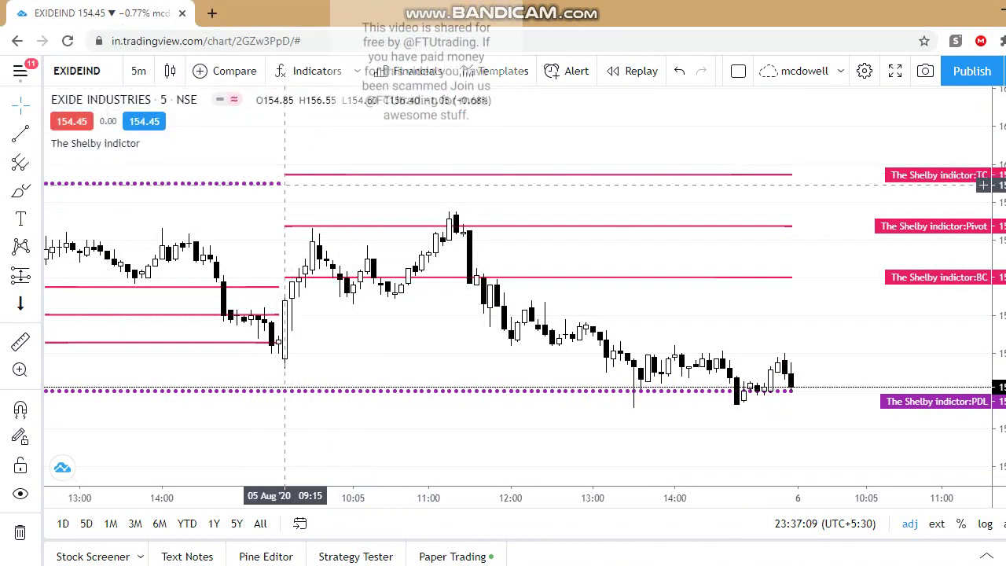
left_click(20, 191)
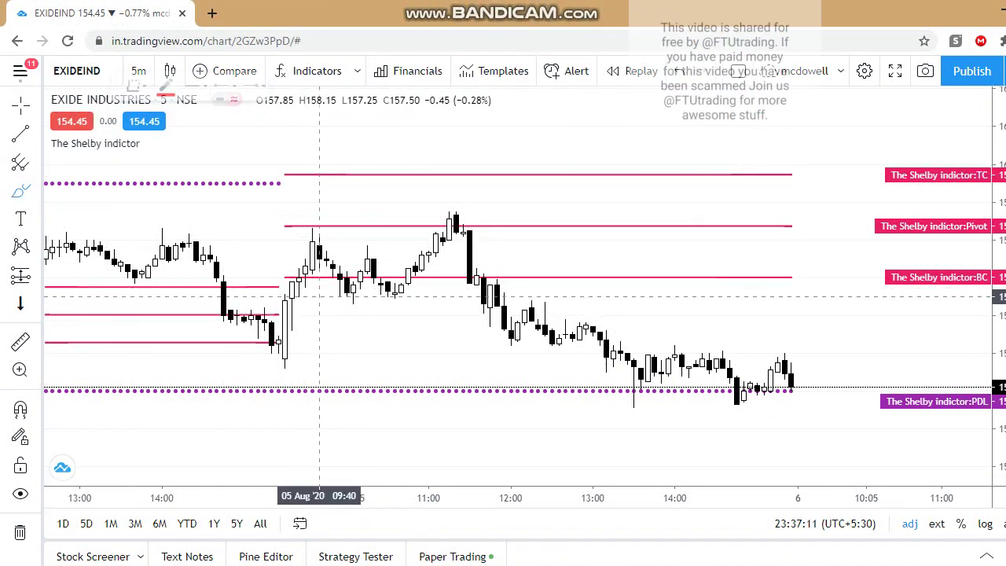
mouse_move(299, 294)
left_mouse_down()
mouse_move(264, 318)
mouse_move(299, 388)
left_mouse_up()
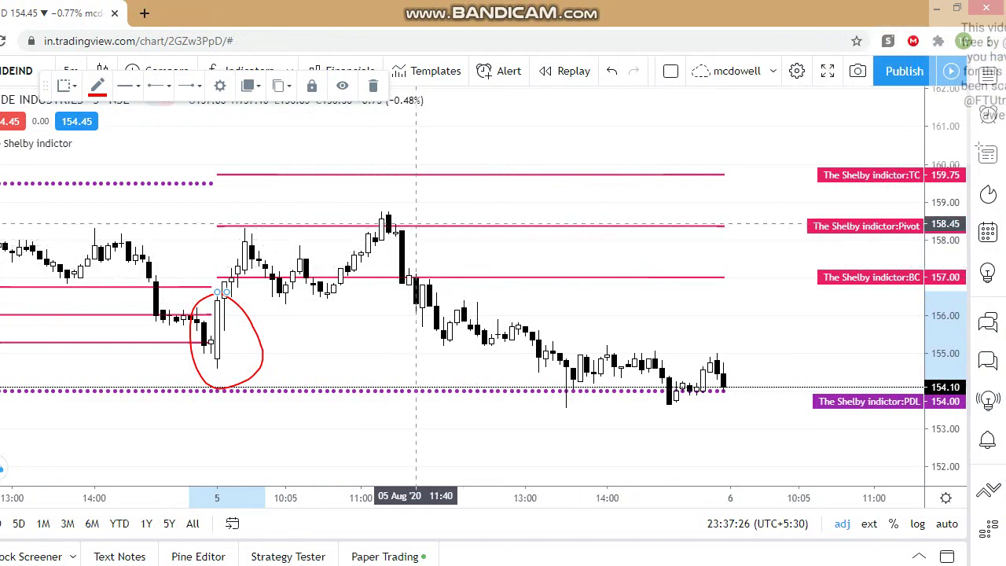
mouse_move(697, 275)
left_mouse_down()
mouse_move(714, 264)
mouse_move(751, 283)
mouse_move(712, 305)
left_mouse_up()
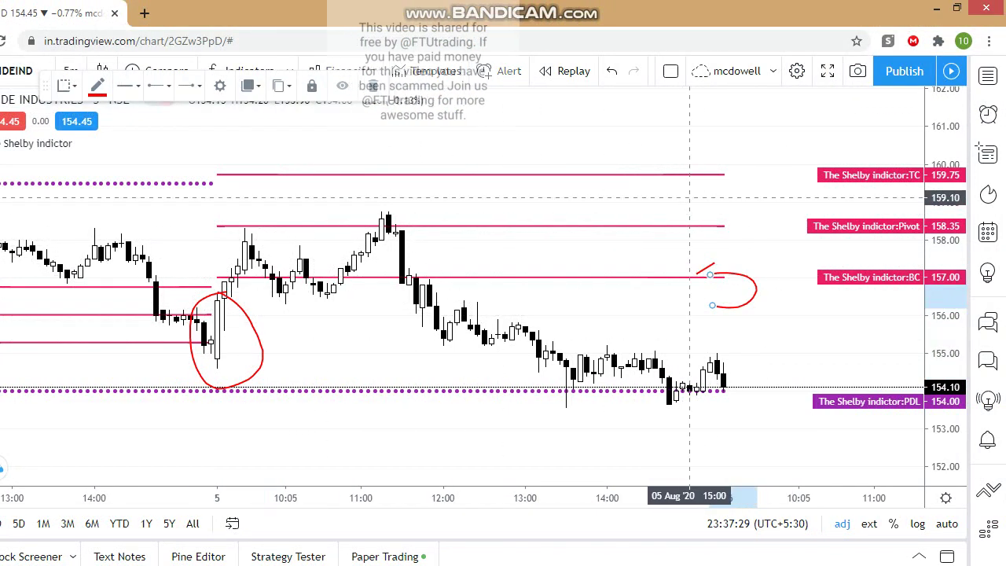
mouse_move(711, 190)
left_mouse_down()
mouse_move(731, 142)
mouse_move(697, 197)
left_mouse_up()
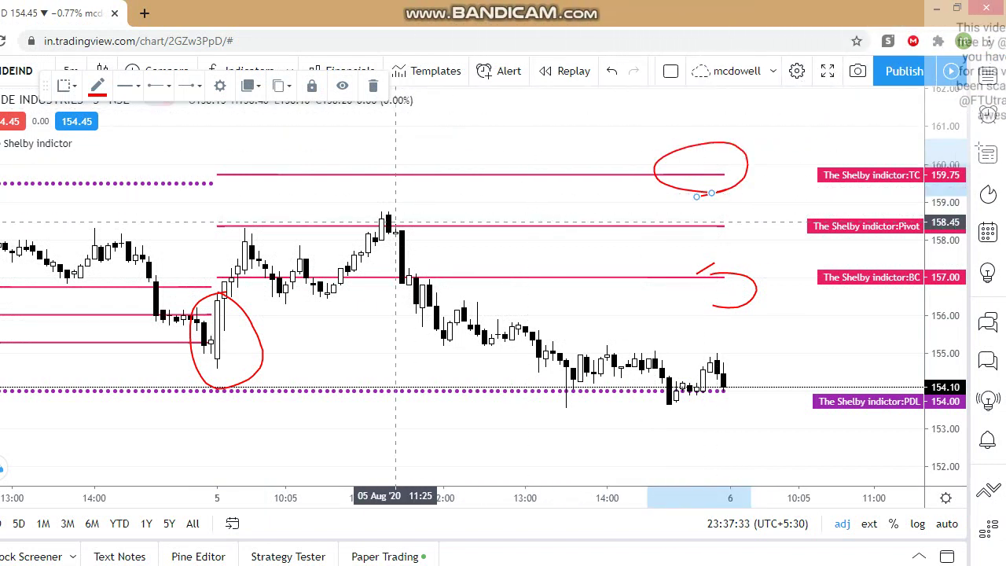
mouse_move(403, 235)
left_mouse_down()
mouse_move(395, 204)
mouse_move(374, 223)
mouse_move(402, 233)
left_mouse_up()
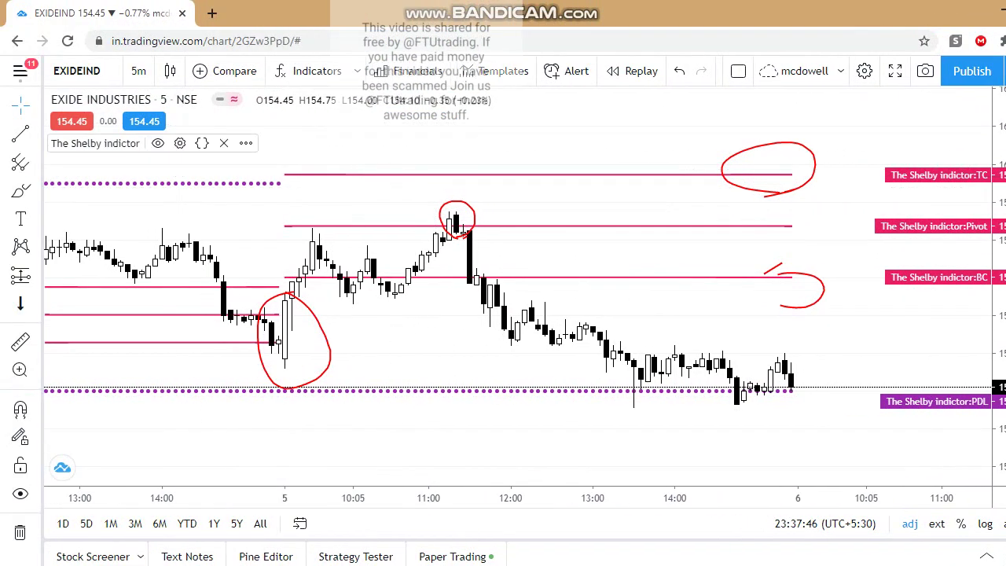
Step: Show the VAH, VAL, POC Upper and POC Lower lines in the Shelby indictor's style settings on the EXIDEIND chart and apply
left_click(147, 143)
left_click(420, 134)
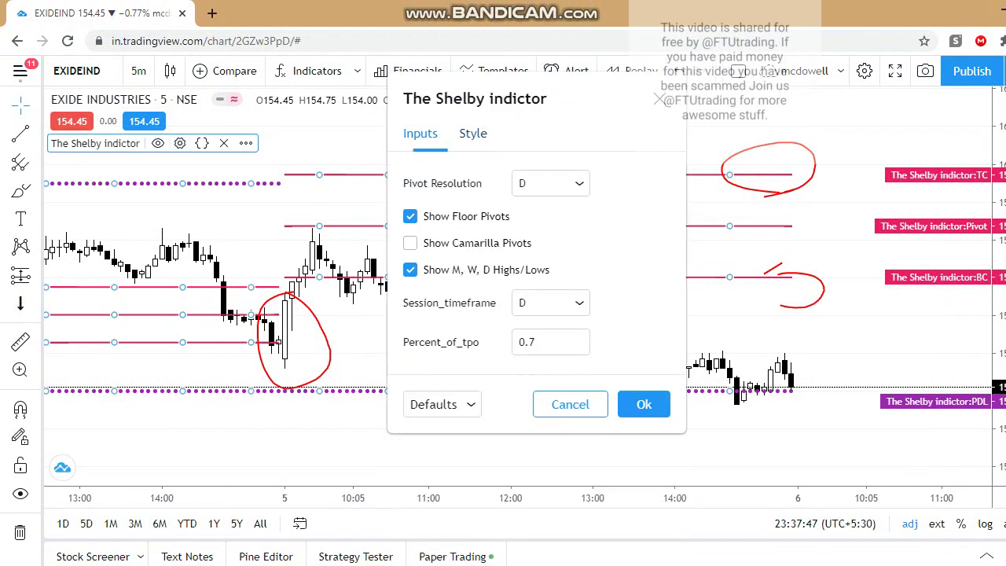
left_click(472, 133)
scroll(536, 323, "down", 8)
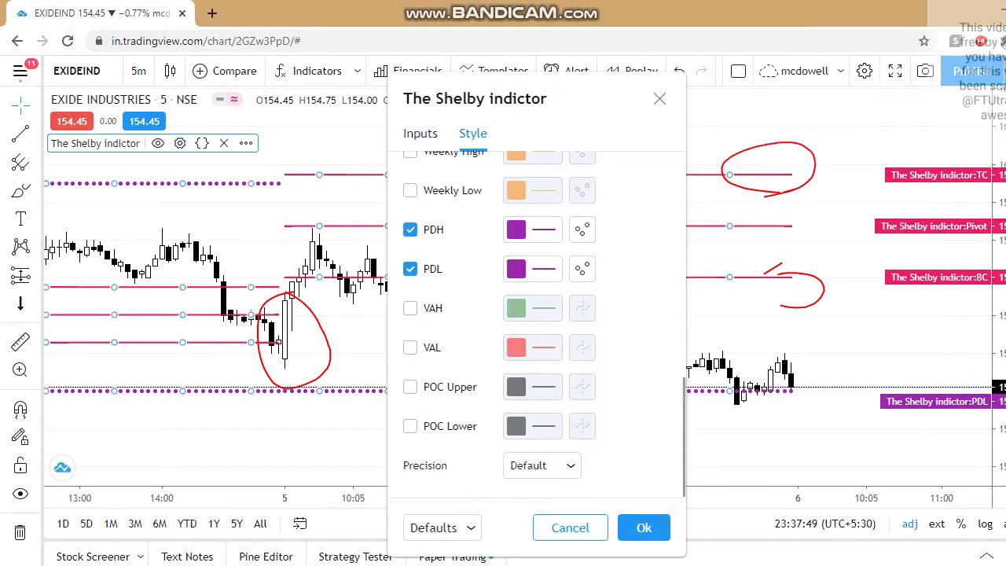
left_click(410, 348)
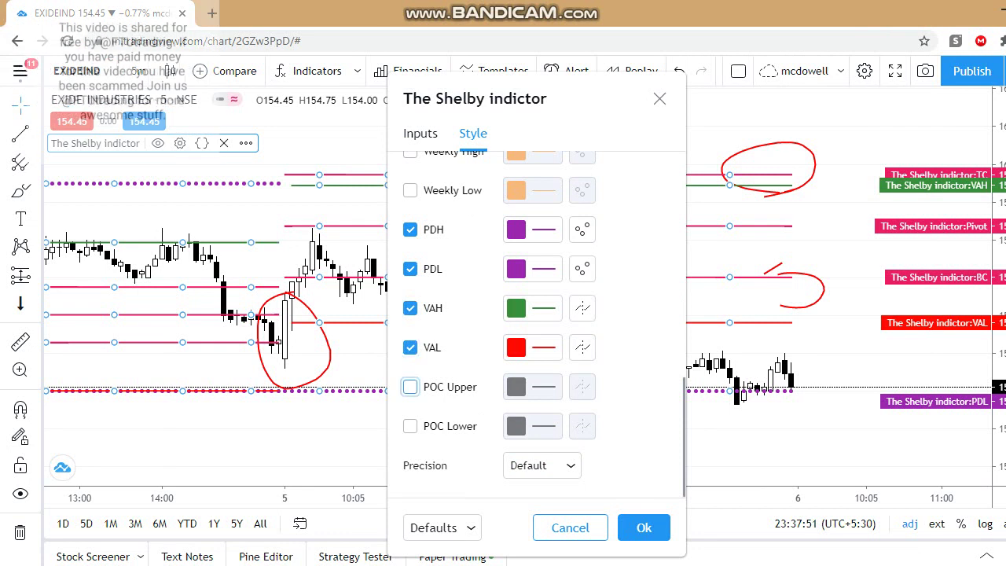
left_click(411, 387)
left_click(410, 426)
left_click(644, 528)
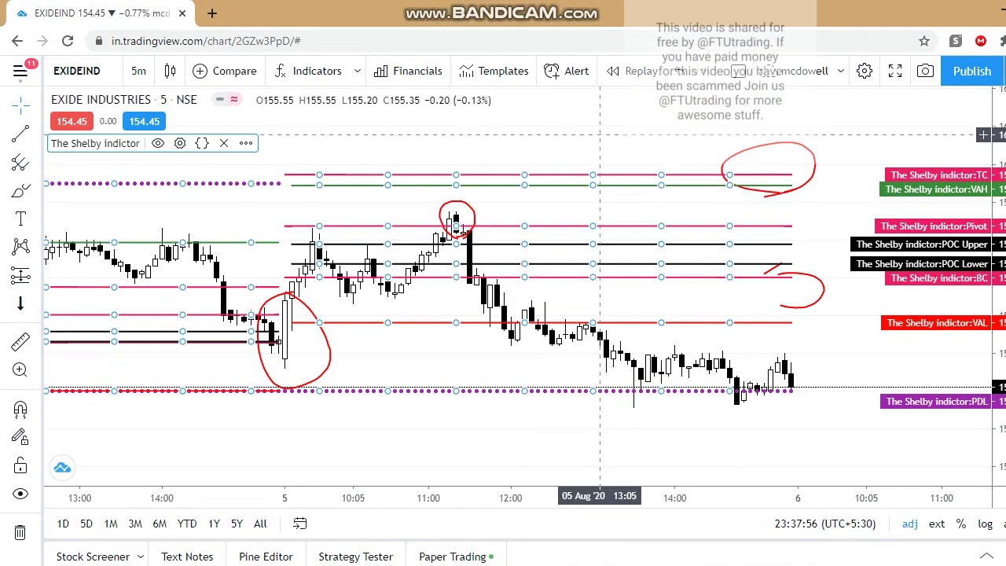
left_click(607, 95)
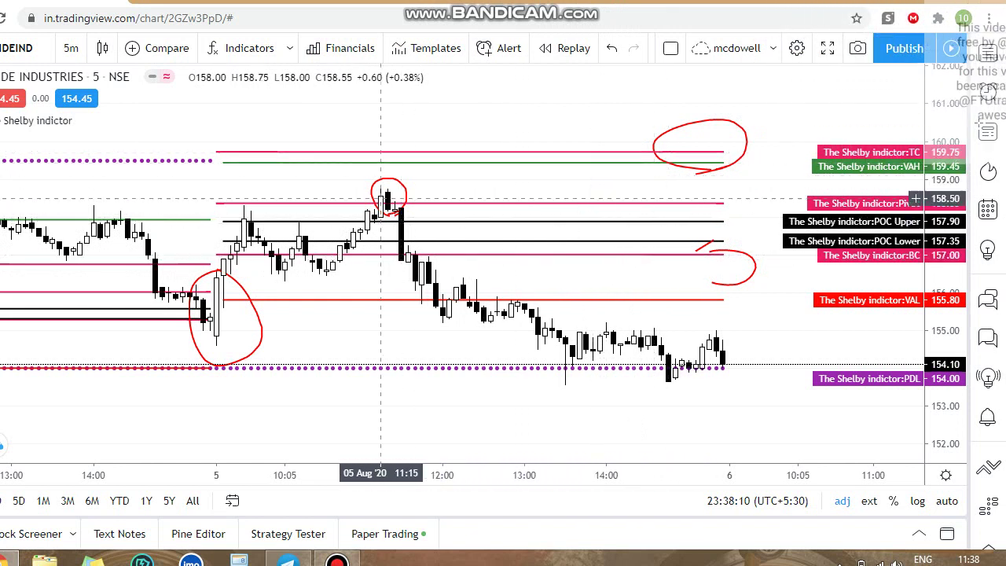
Step: Hide the POC Lower, POC Upper, VAL and VAH lines again in the Shelby indictor's style settings
left_click(180, 143)
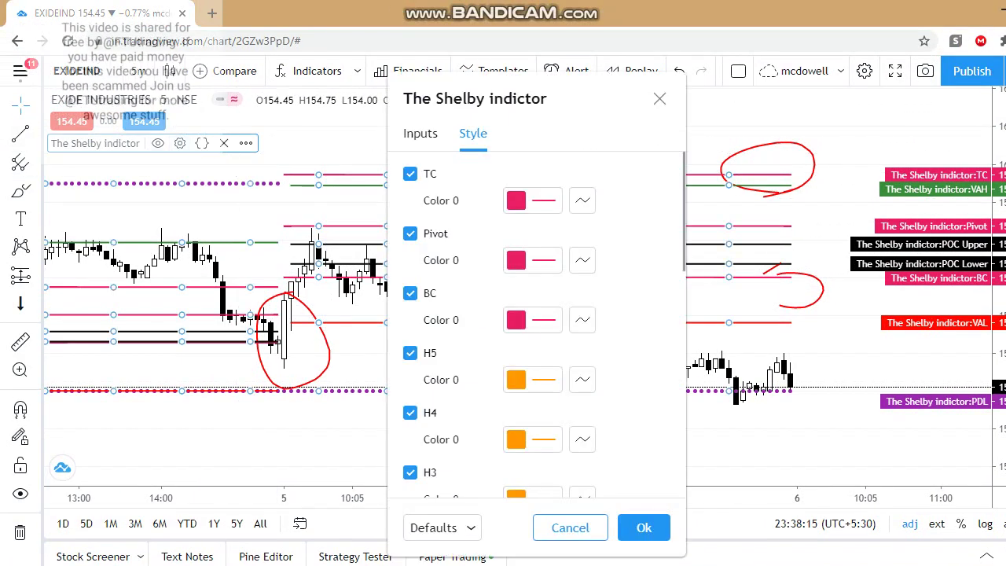
scroll(542, 298, "down", 10)
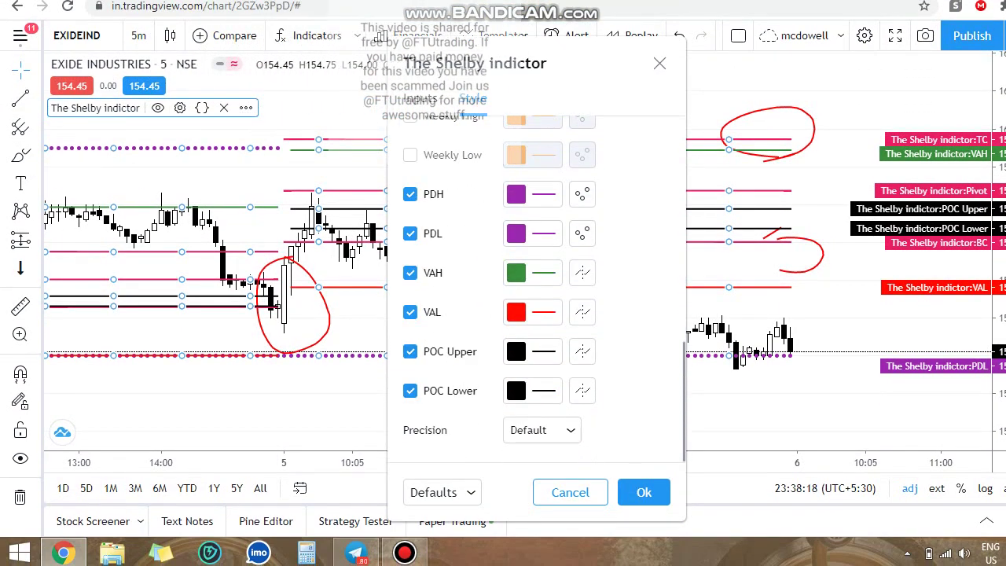
left_click(411, 391)
left_click(410, 351)
left_click(410, 312)
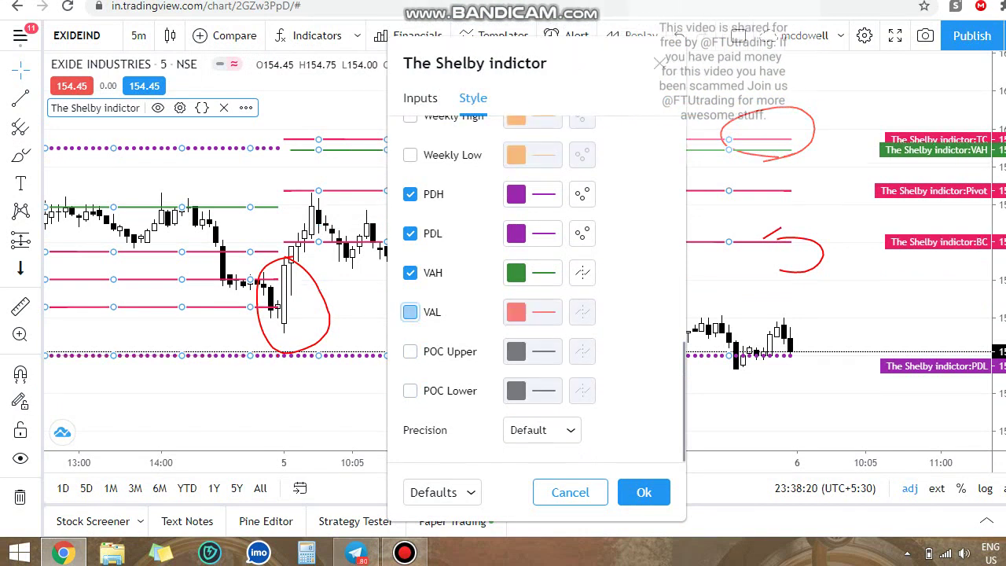
left_click(410, 272)
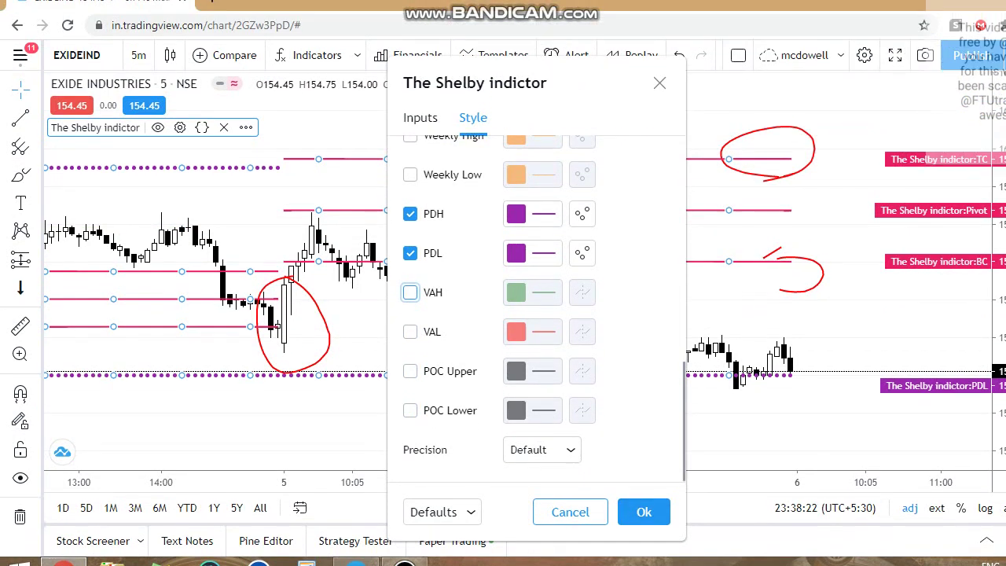
Step: Turn on Show Camarilla Pivots in the indicator's inputs and circle the last 5 August candles at the PDL line in red
left_click(421, 133)
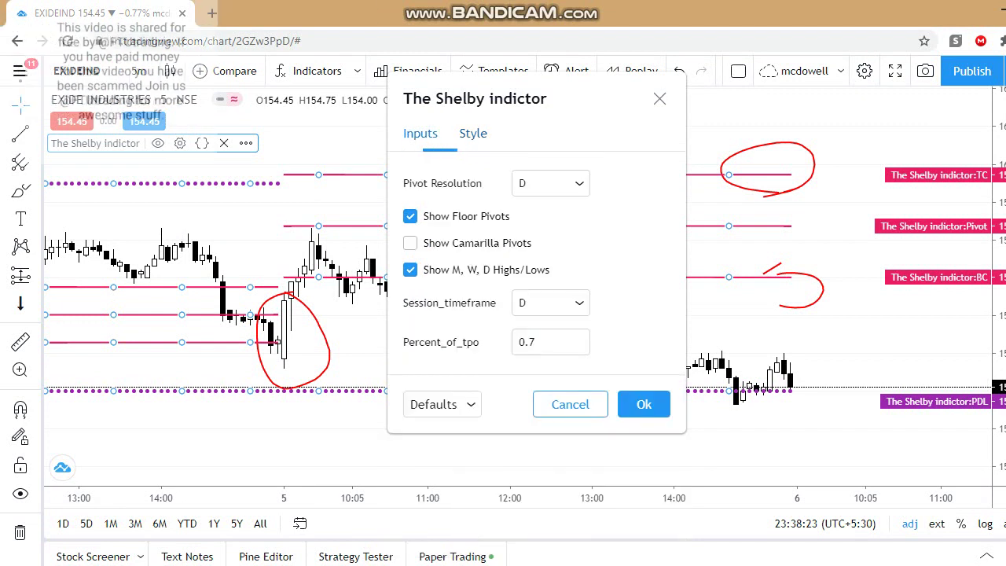
left_click(644, 404)
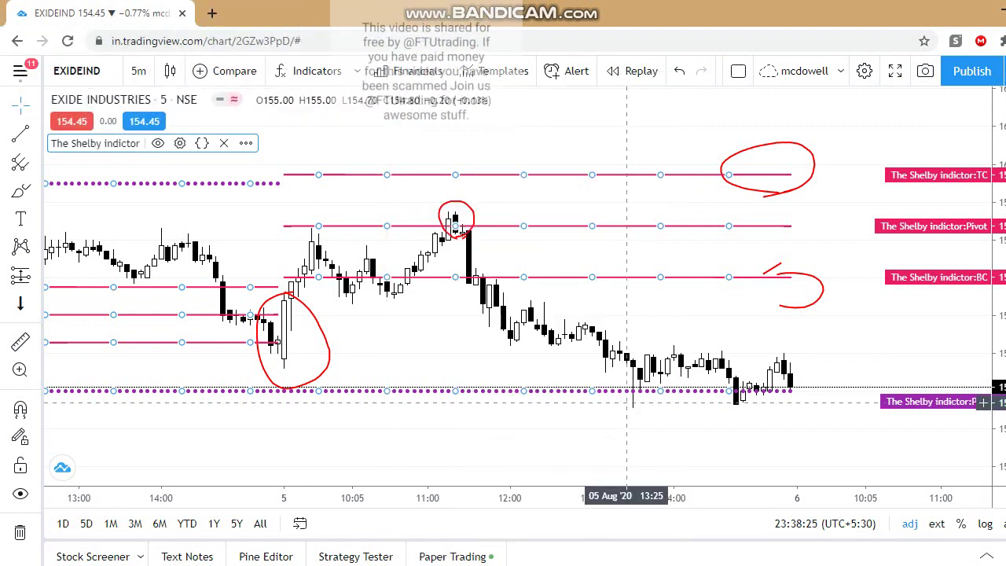
left_click(641, 370)
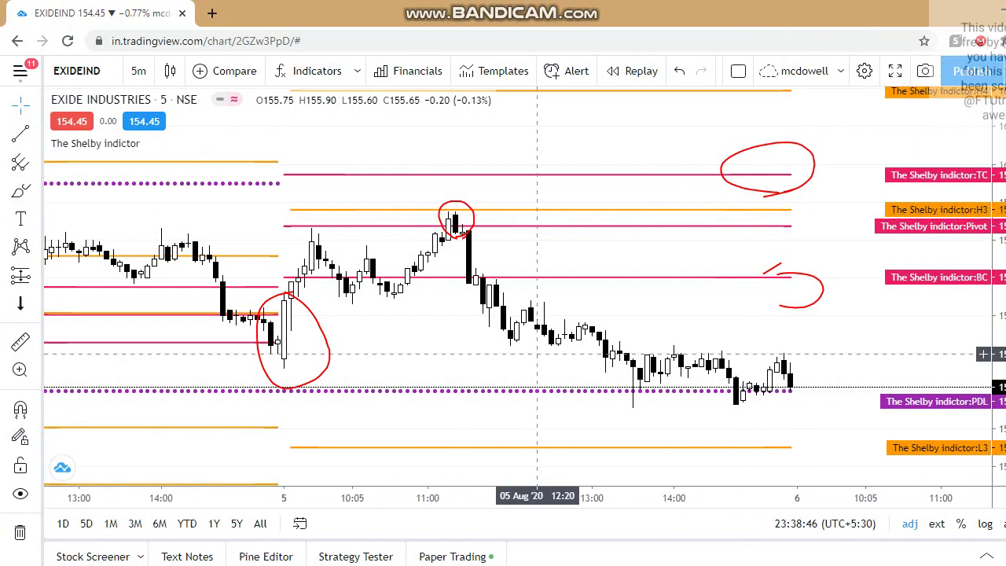
left_click_drag(703, 417, 740, 417)
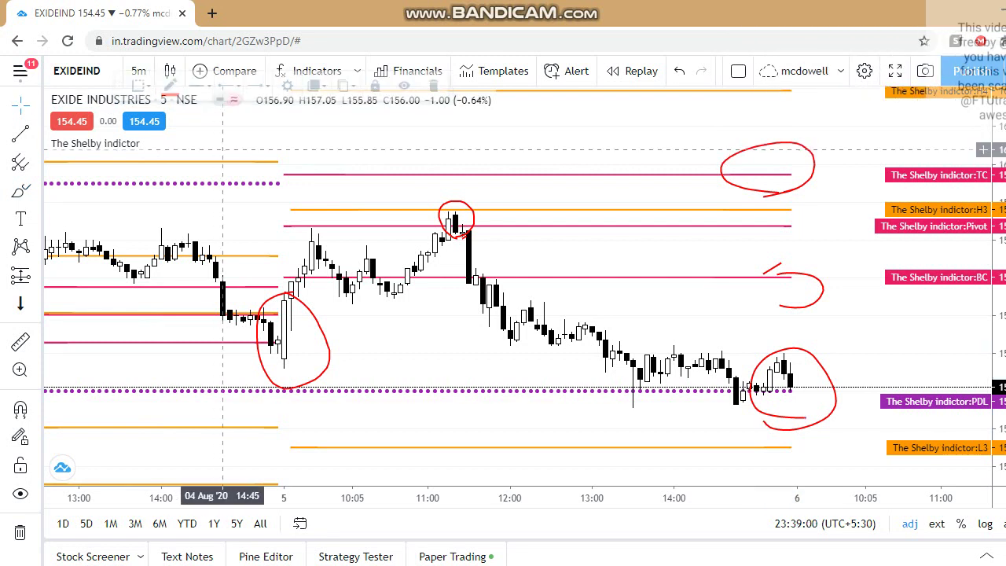
Step: Remove all drawings from the chart and switch it to Colgate-Palm (COLPAL) on NSE
right_click(606, 158)
mouse_move(652, 266)
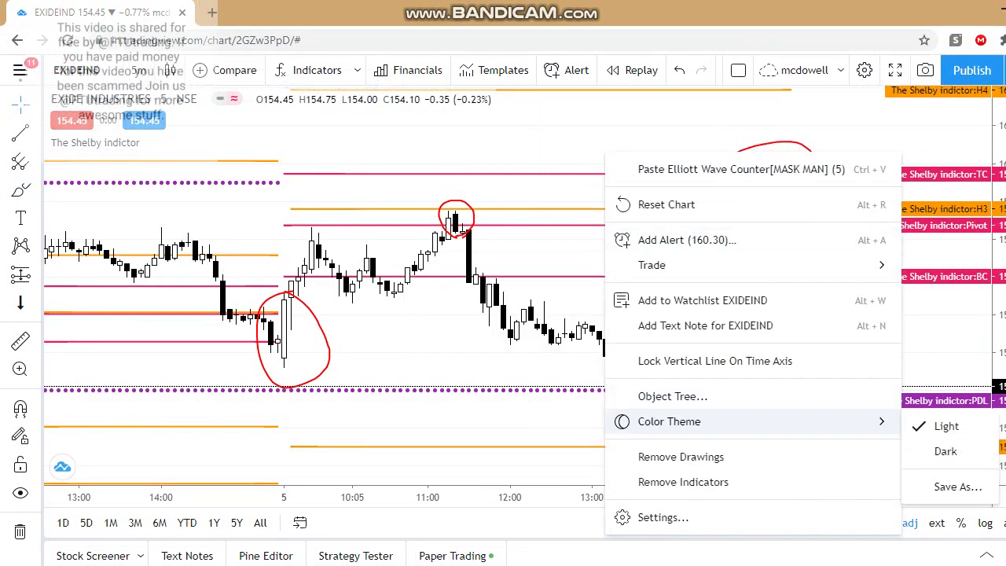
left_click(681, 458)
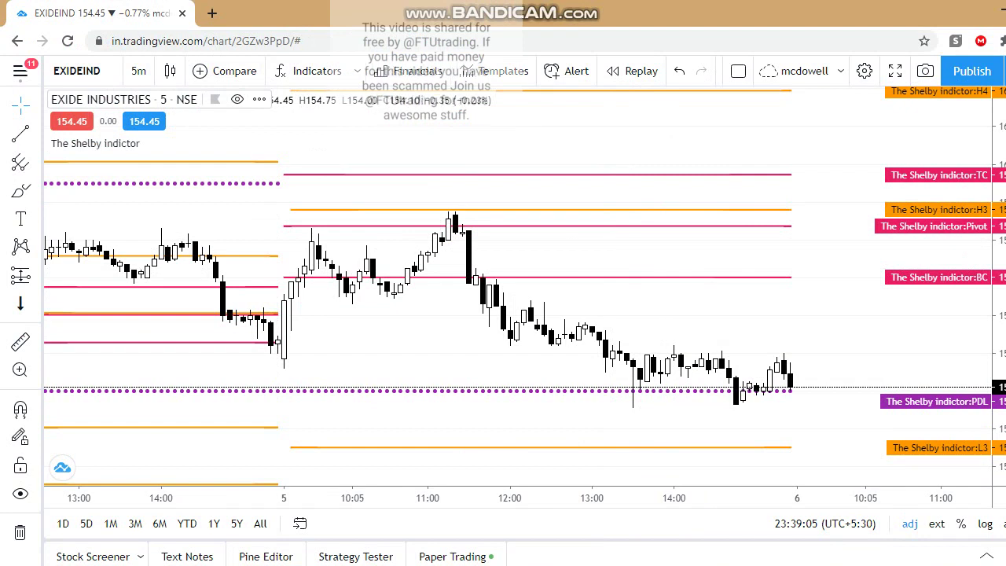
left_click(76, 33)
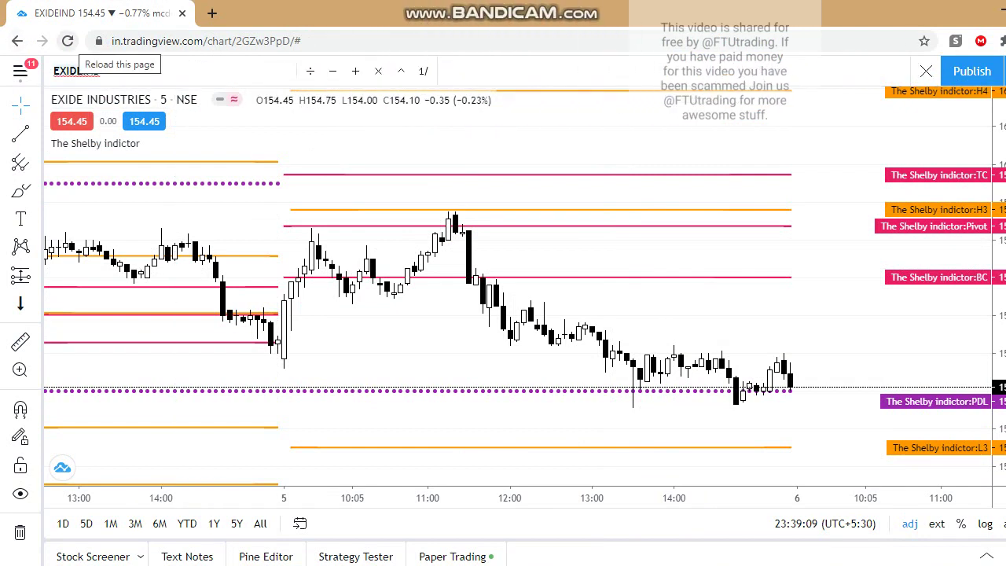
type("COLP")
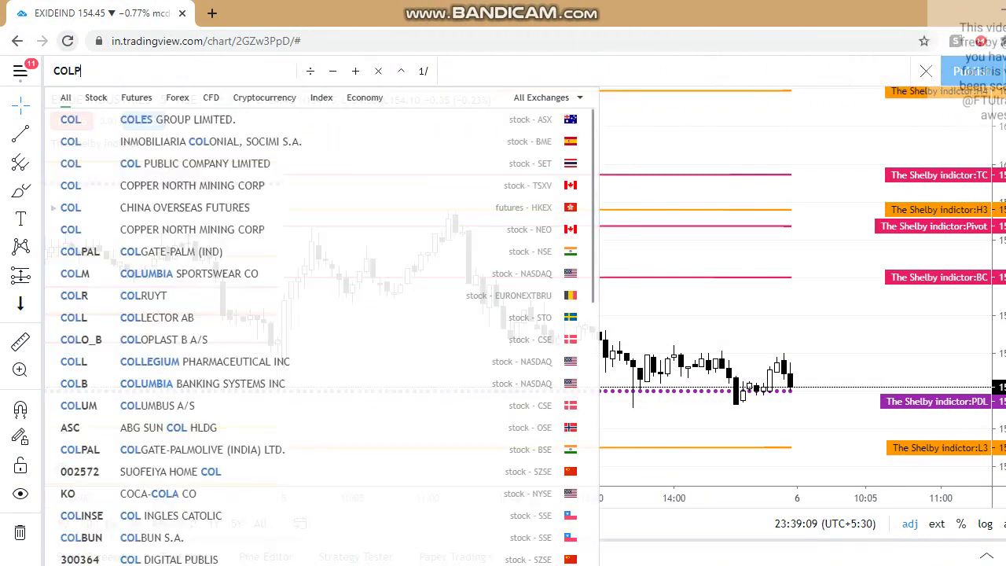
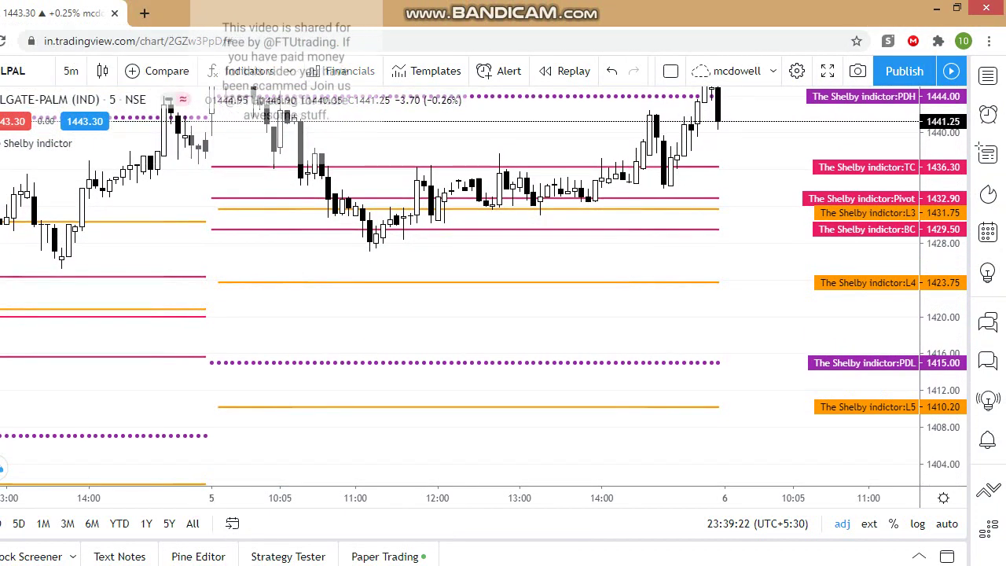
Step: Circle in red the TC-to-BC range at the 5 August open, the opening candles, and the dip at BC after 11:00
left_click_drag(941, 275, 941, 236)
left_click_drag(609, 268, 644, 358)
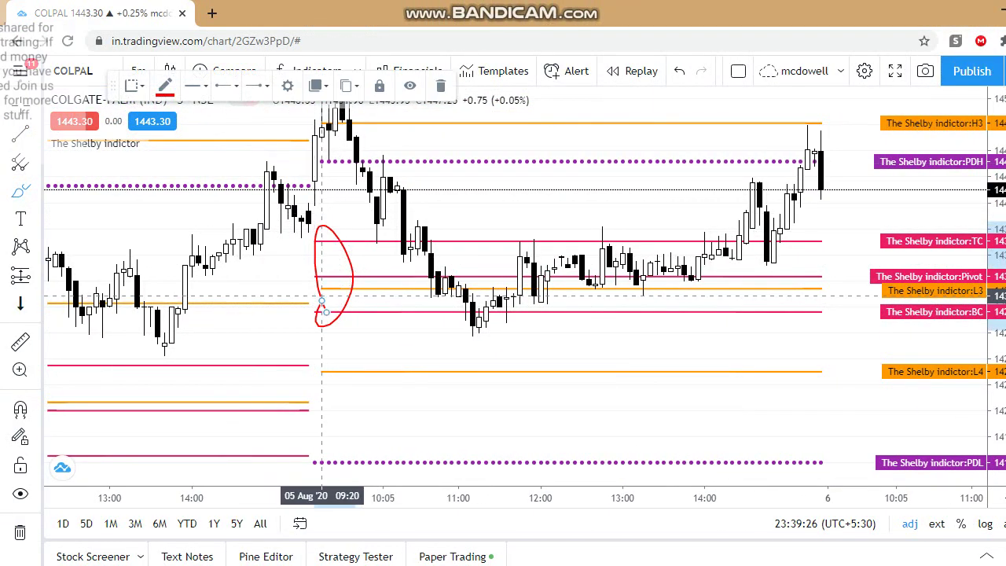
mouse_move(321, 209)
left_mouse_down()
mouse_move(303, 169)
mouse_move(328, 133)
mouse_move(314, 206)
left_mouse_up()
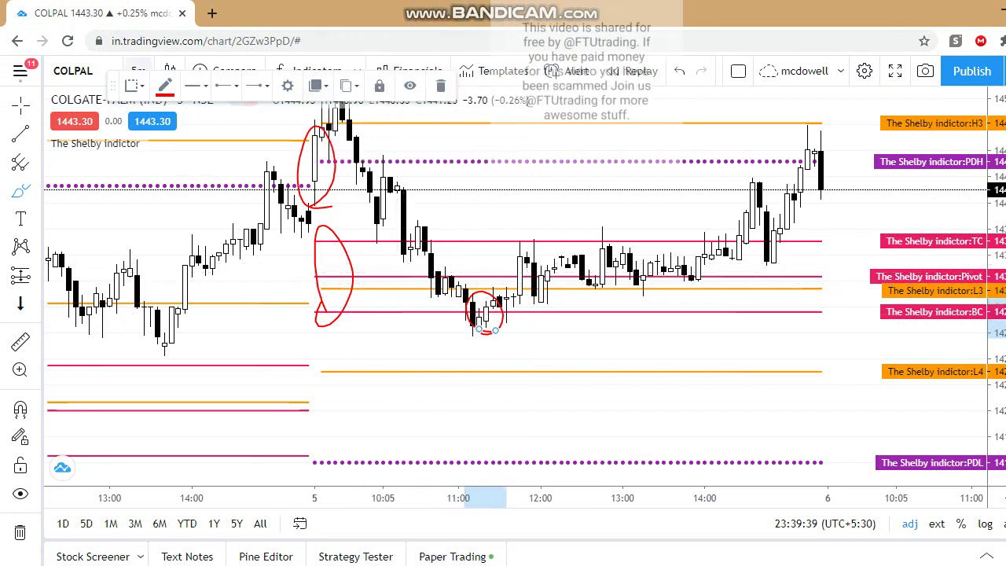
Step: Show the VAH, VAL, POC Upper and POC Lower lines in the Shelby indictor's style settings on the COLPAL chart and apply
double_click(95, 143)
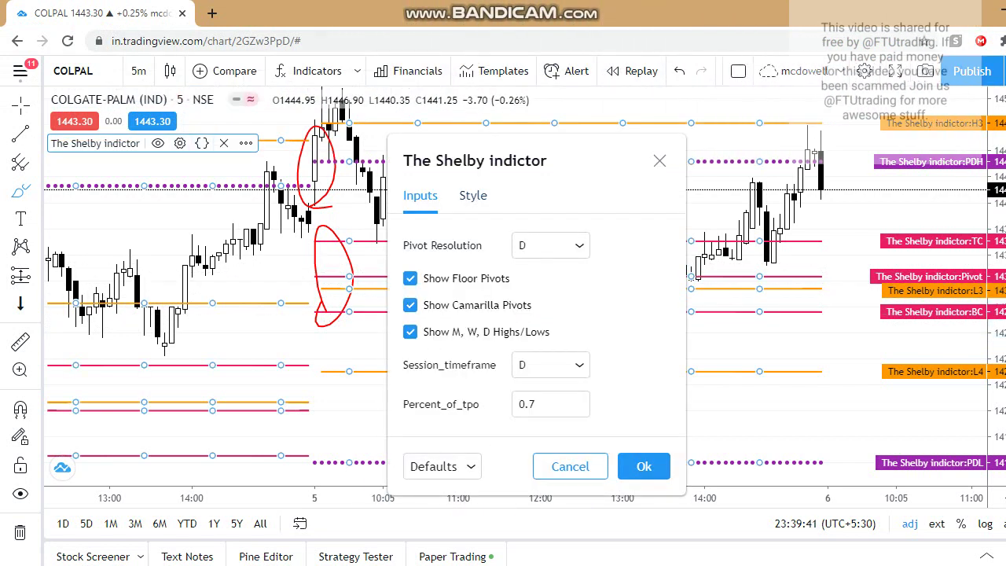
left_click(472, 195)
scroll(535, 315, "down", 6)
left_click(411, 308)
left_click(411, 347)
left_click(411, 387)
left_click(411, 426)
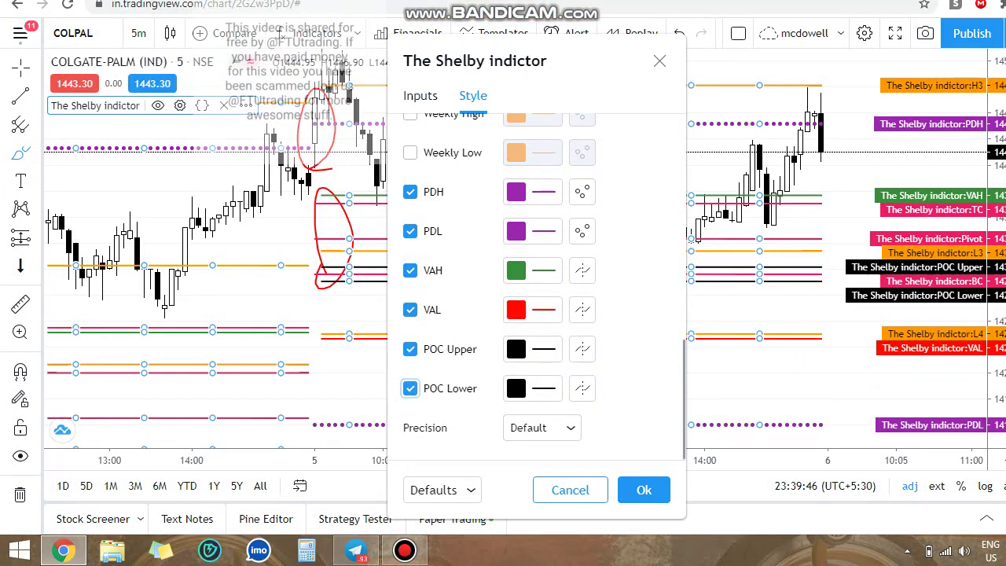
left_click(643, 490)
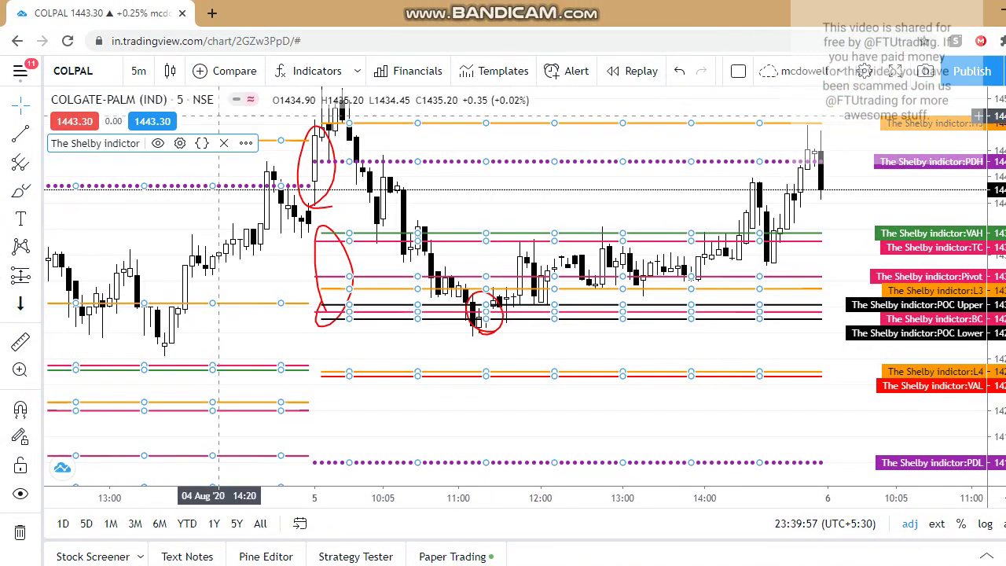
Step: Mark the pullback candles around 12:00 at the POC Upper line with a red brush arc
left_click(266, 116)
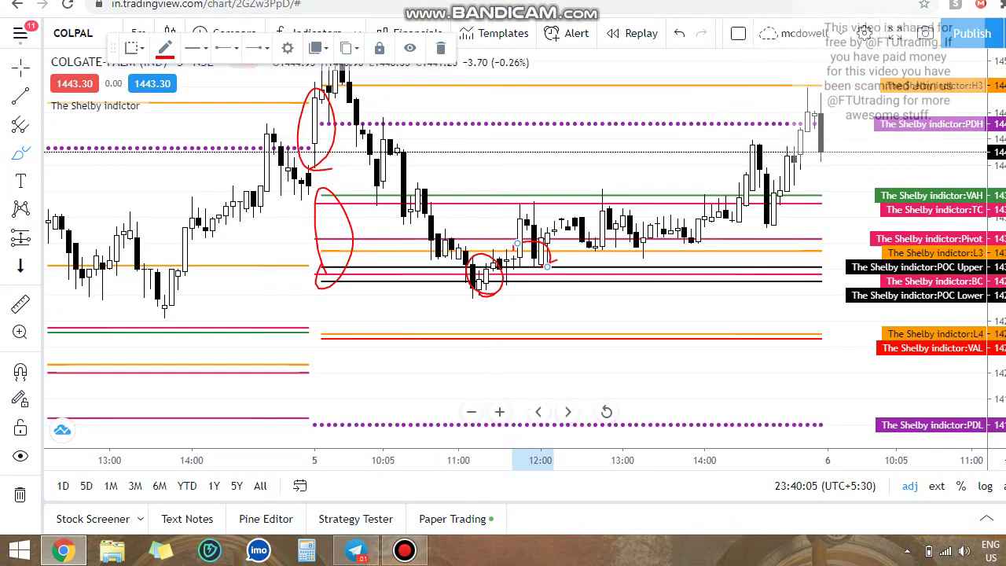
left_click(499, 411)
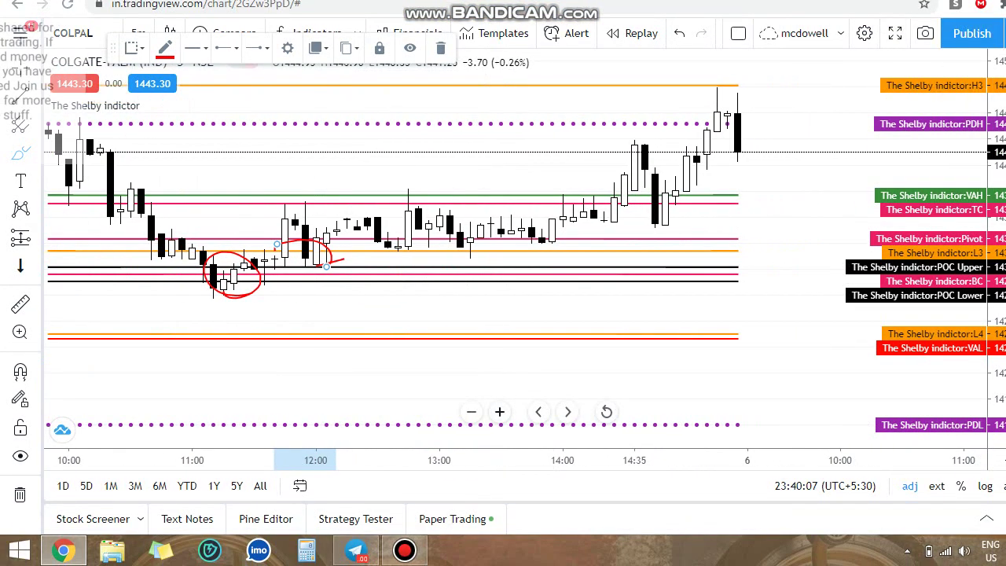
left_click_drag(305, 245, 541, 246)
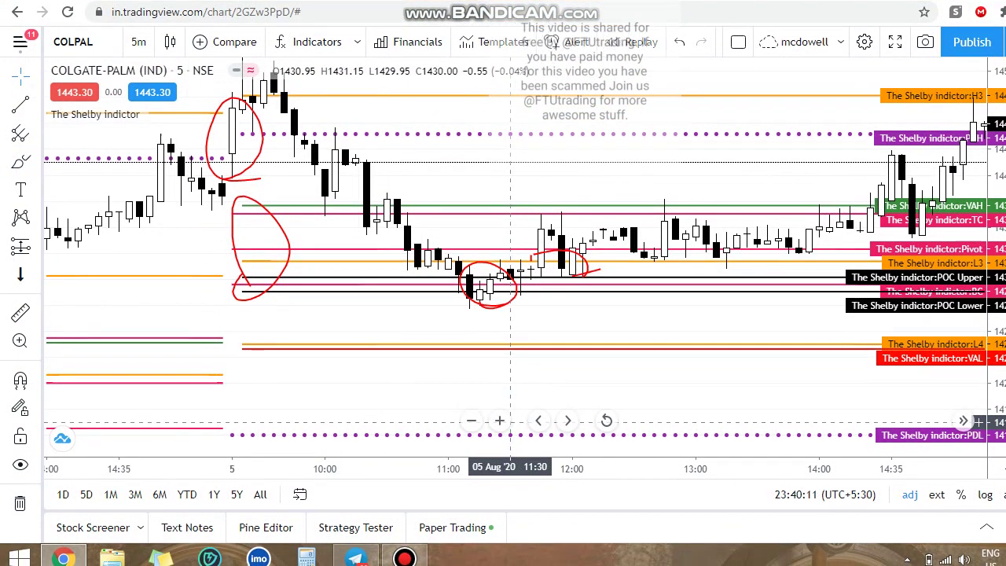
Step: Examine how the 5 August COLPAL candles react at the POC Upper, POC Lower, BC and L3 lines, up close and across the whole day
scroll(453, 382, "up", 2)
left_click_drag(578, 346, 768, 353)
left_click_drag(998, 353, 998, 305)
left_click_drag(943, 335, 944, 267)
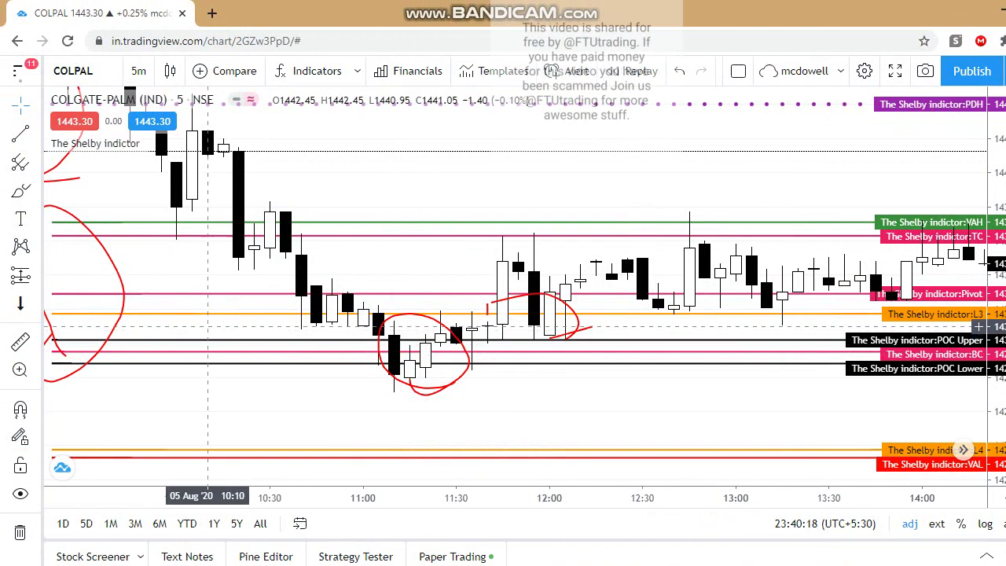
left_click_drag(209, 273, 341, 286)
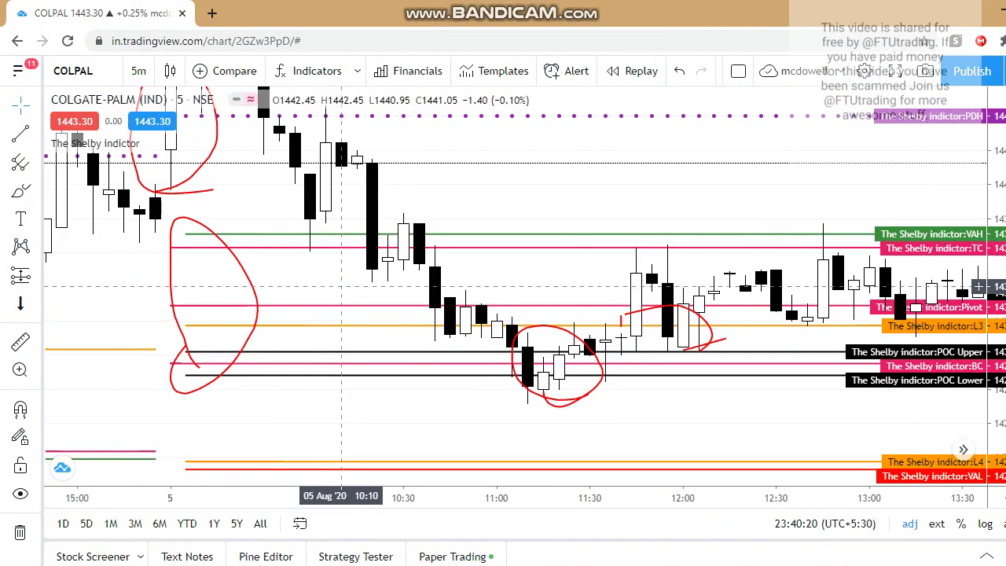
left_click_drag(543, 305, 330, 302)
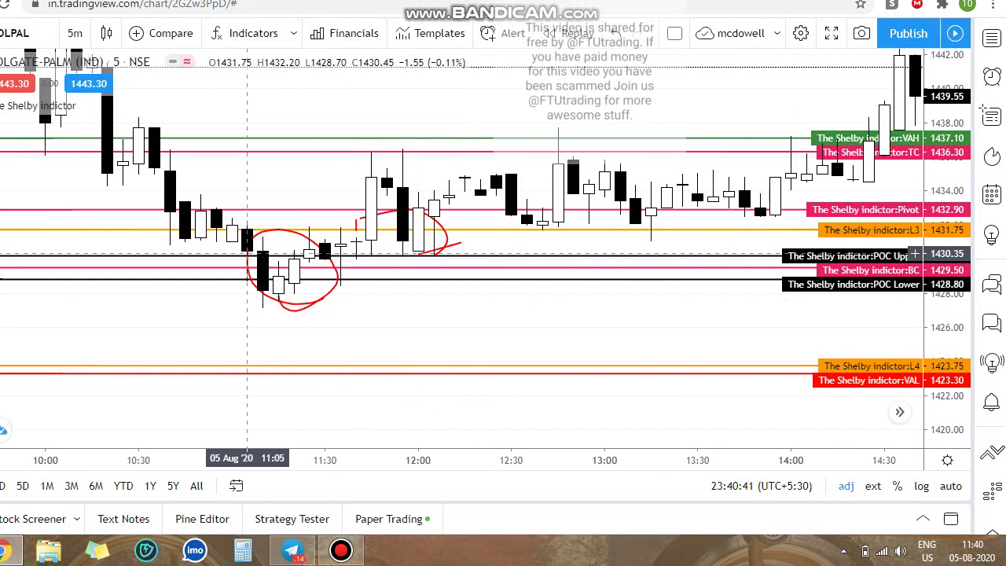
left_click(407, 412)
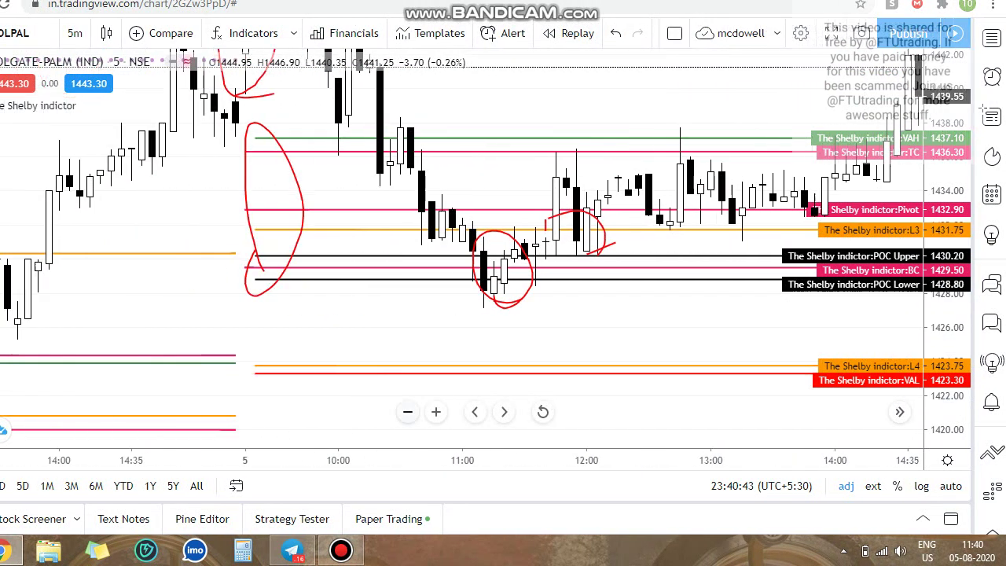
left_click(407, 412)
left_click_drag(553, 329, 353, 314)
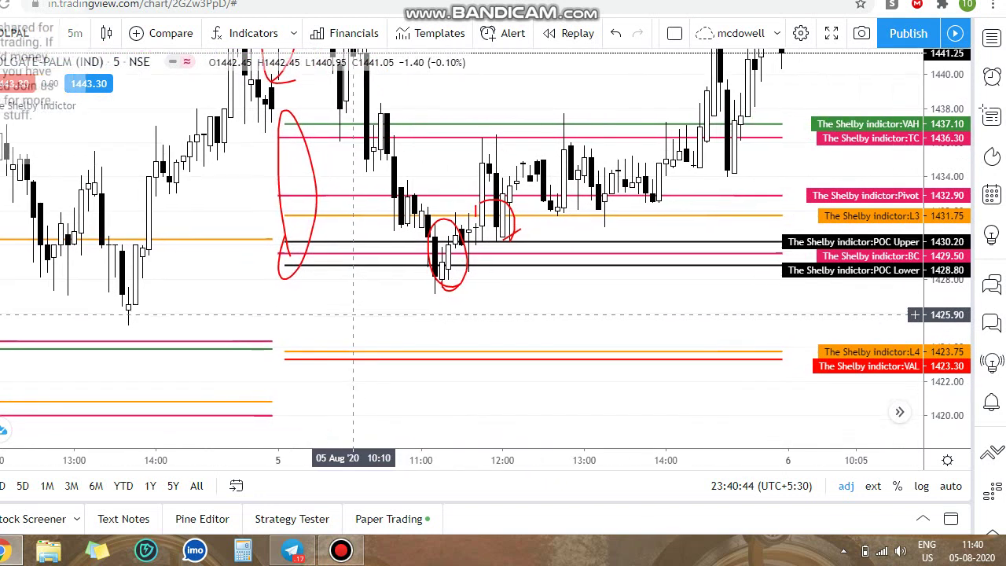
left_click_drag(947, 172, 948, 303)
left_click_drag(855, 171, 747, 199)
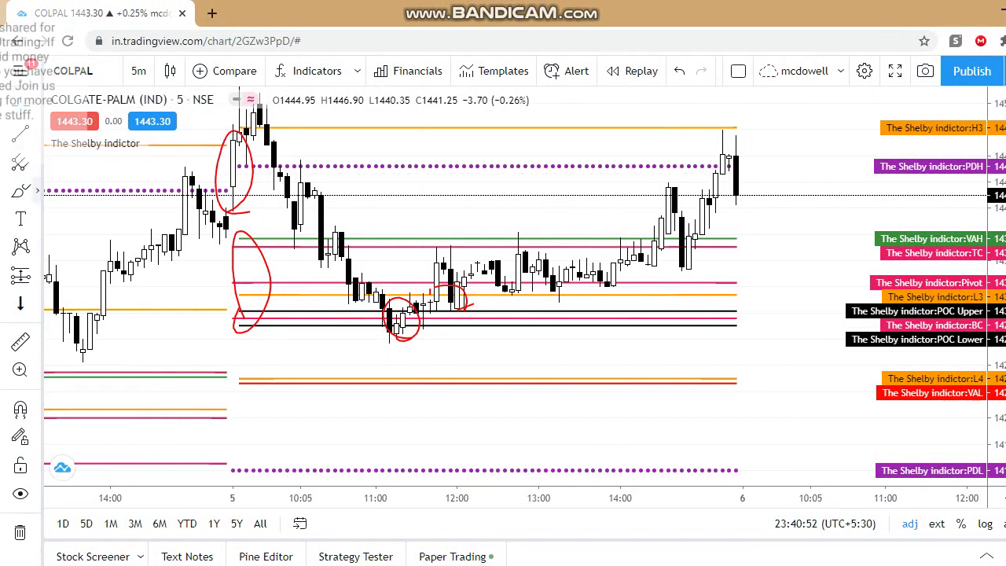
Step: Circle in red the last 5 August candles between the PDH and H3 lines with the Brush
left_click(37, 190)
left_click(117, 197)
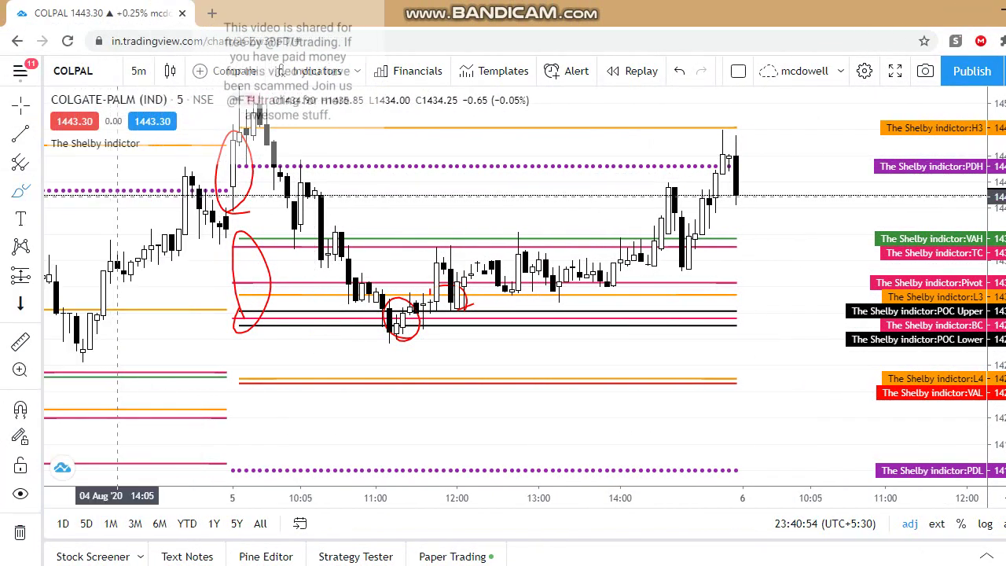
mouse_move(752, 214)
left_mouse_down()
mouse_move(704, 201)
mouse_move(736, 203)
left_mouse_up()
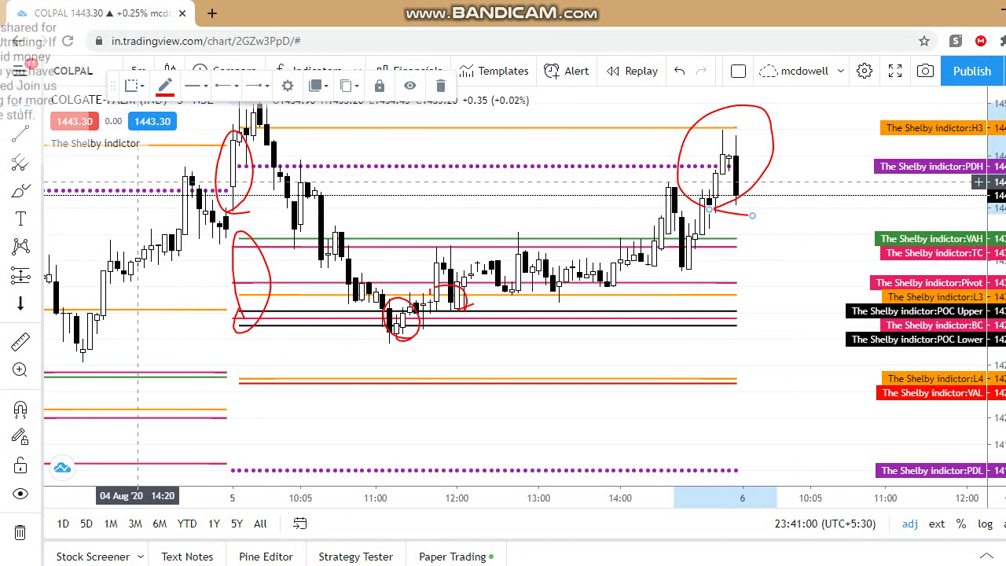
Step: Remove all drawings from the COLPAL chart
right_click(777, 268)
mouse_move(818, 303)
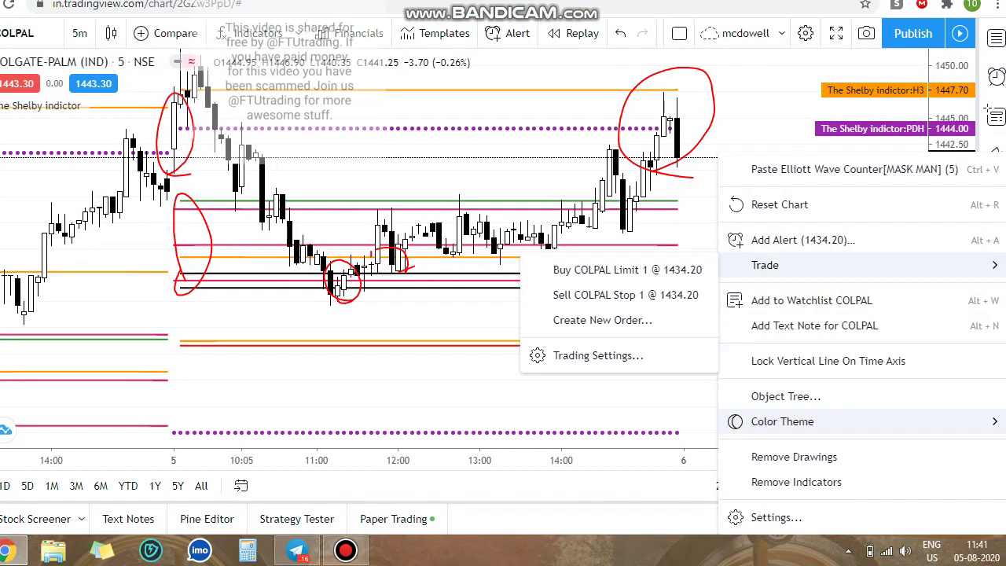
left_click(794, 457)
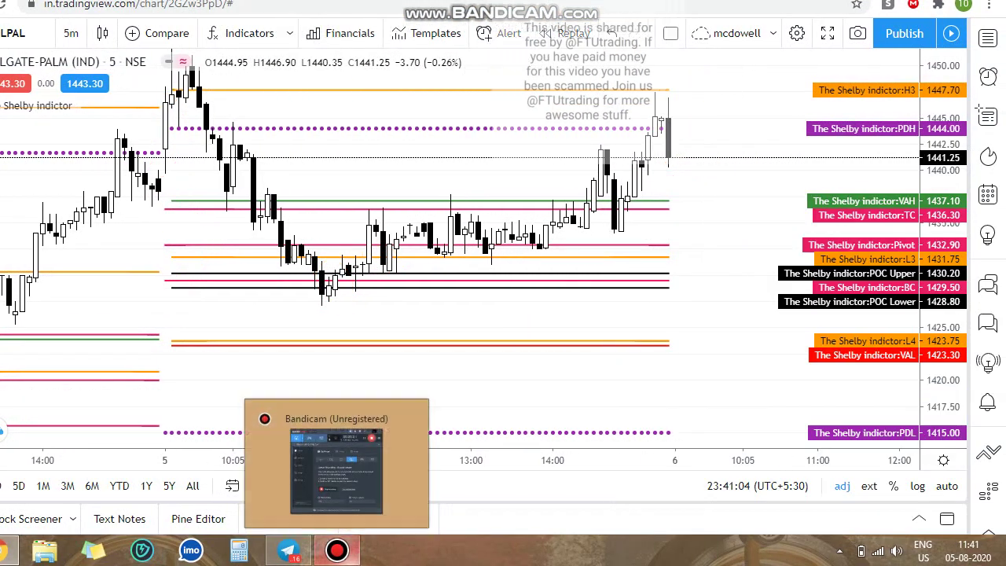
left_click(337, 550)
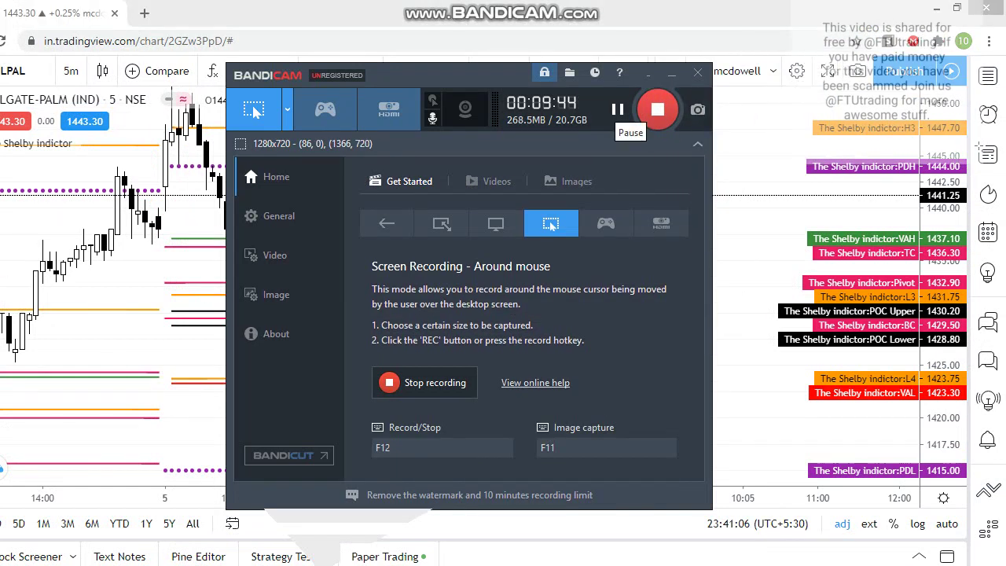